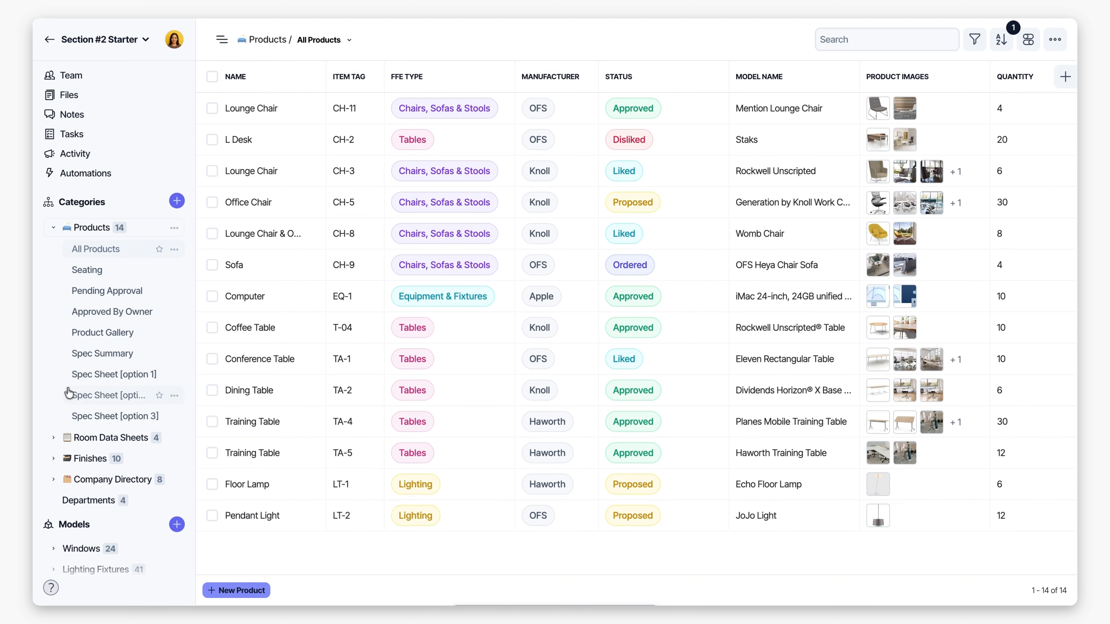
- Open the All Data Sheets view of Room Data Sheets and look over the Classroom record's fields
click(54, 442)
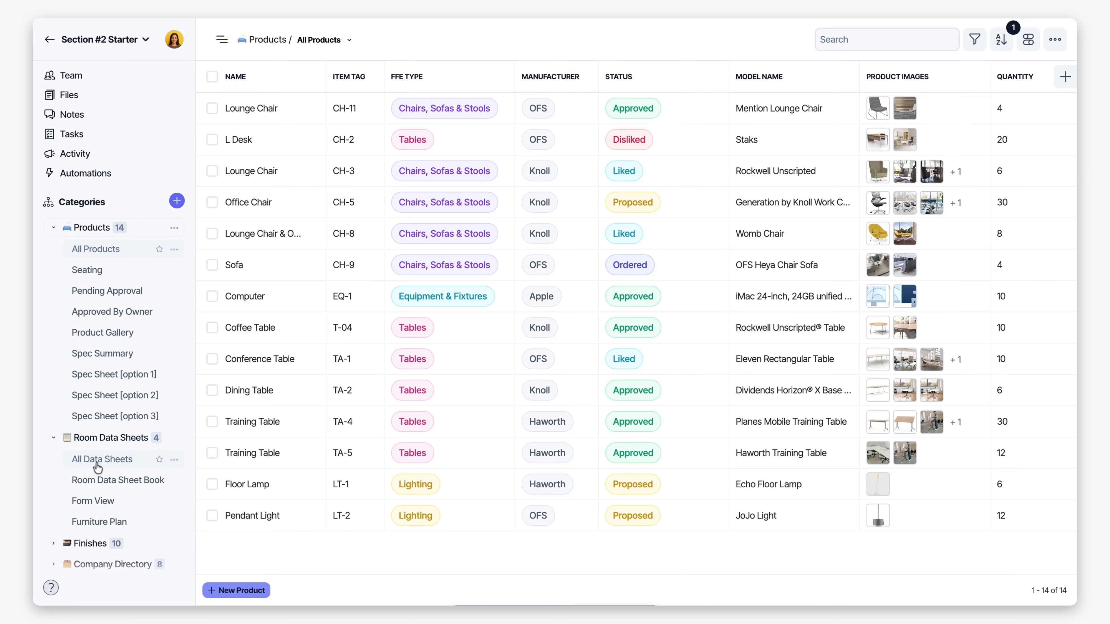
click(84, 466)
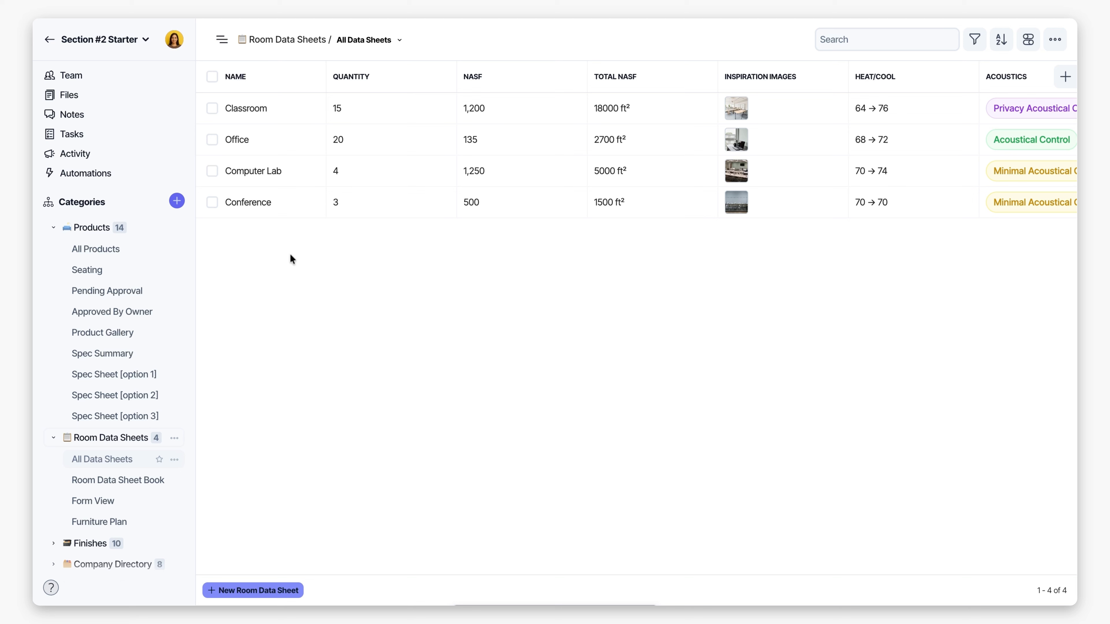
click(235, 111)
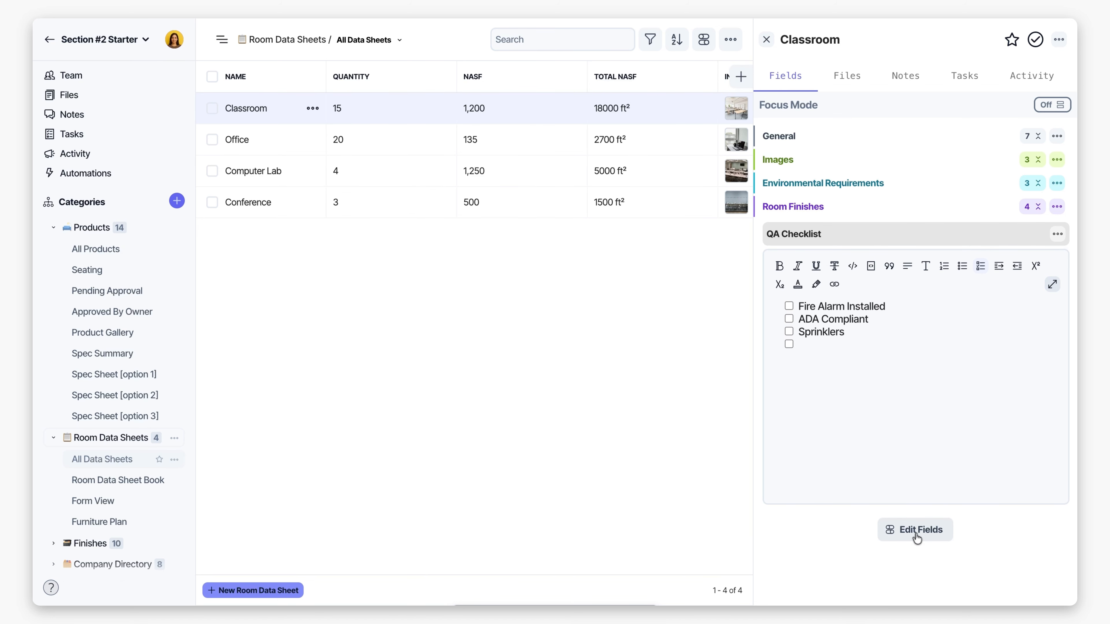
click(766, 39)
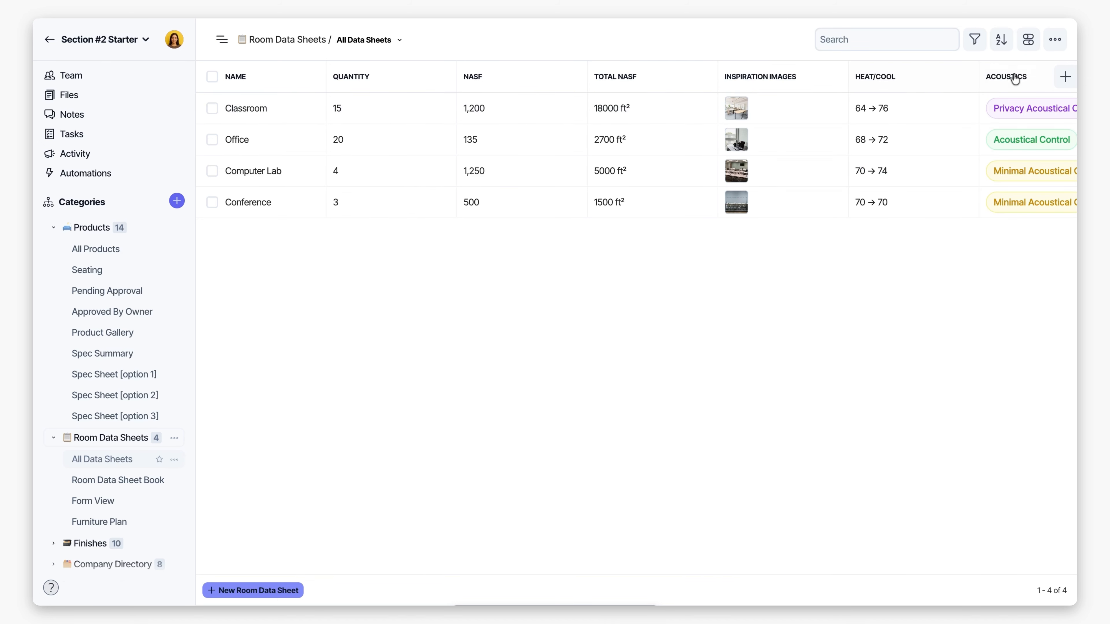
- Start a manual Relationship field named "Equipment & Furnishings" that picks from the Products category
click(1064, 79)
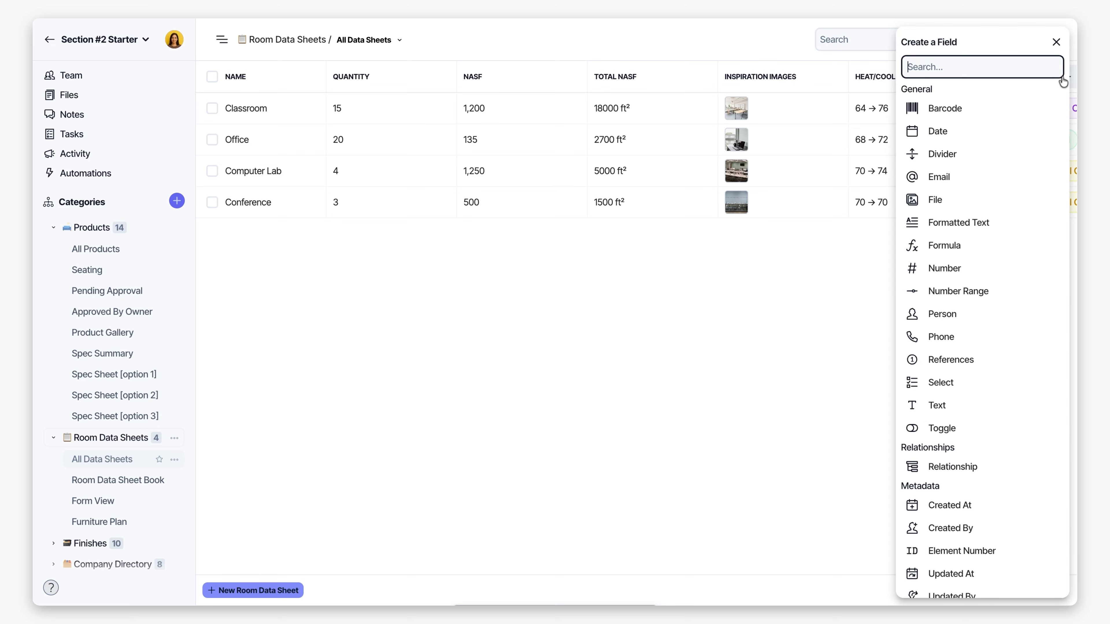
click(938, 472)
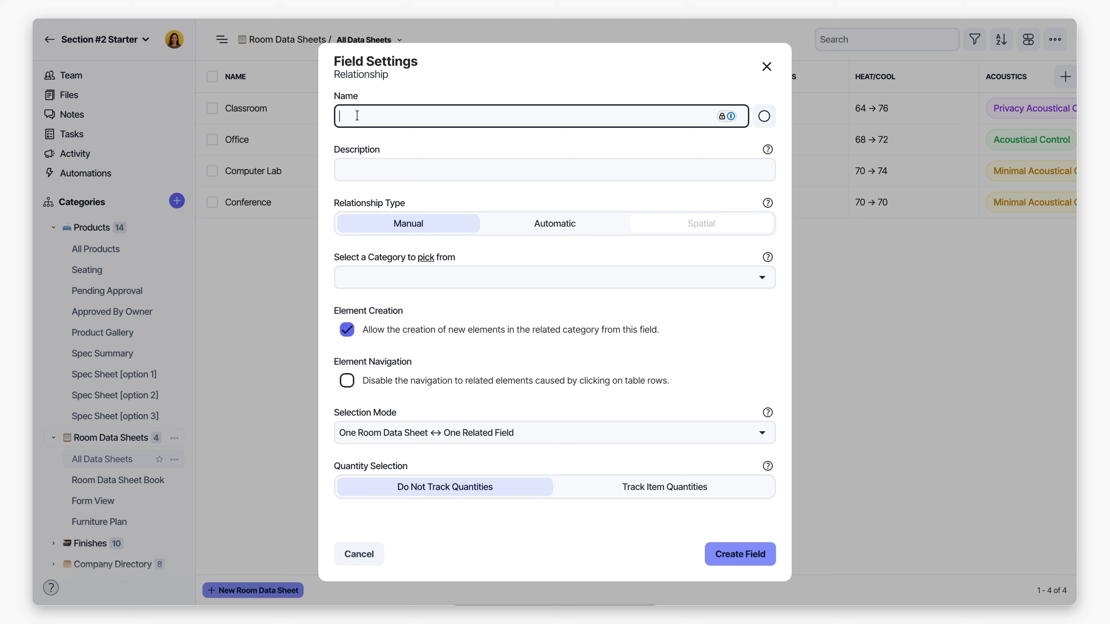
text(Equipment & Furnishings)
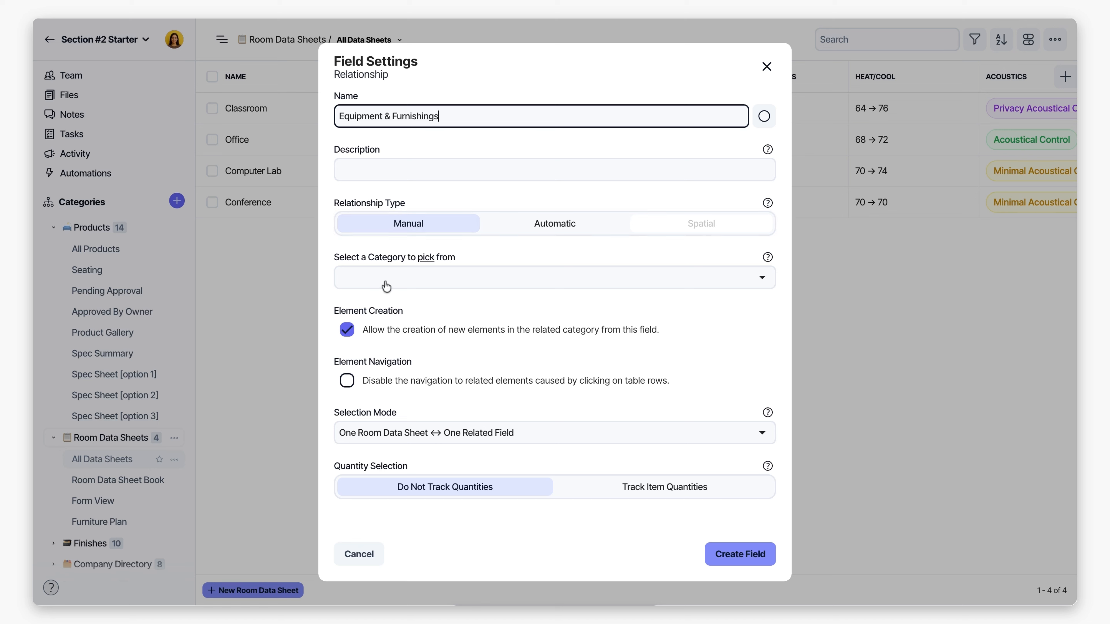
click(371, 282)
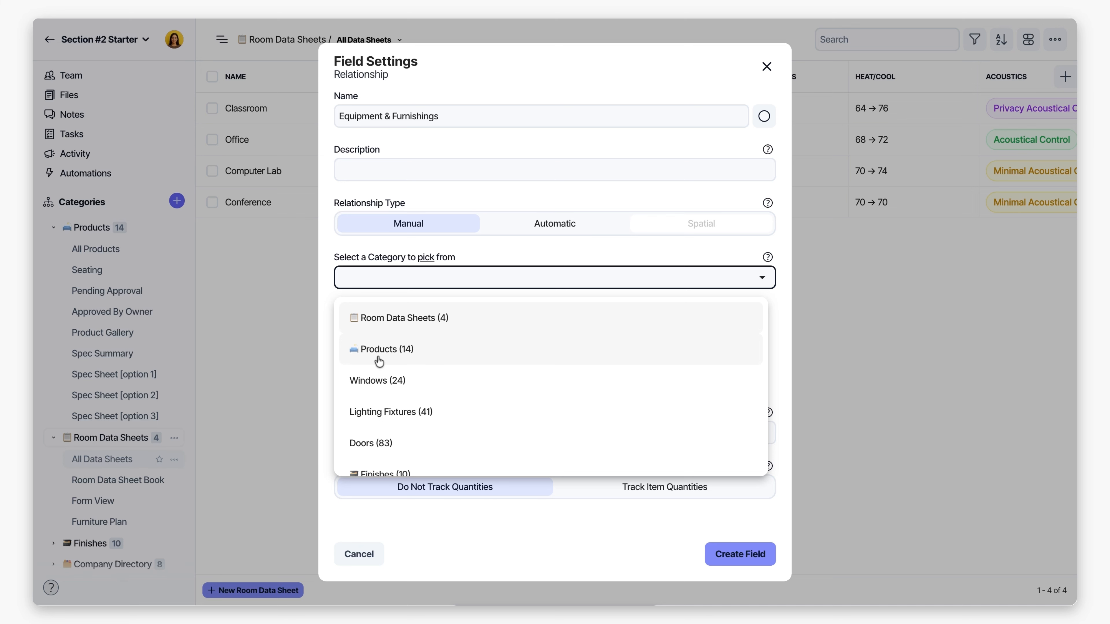
click(387, 349)
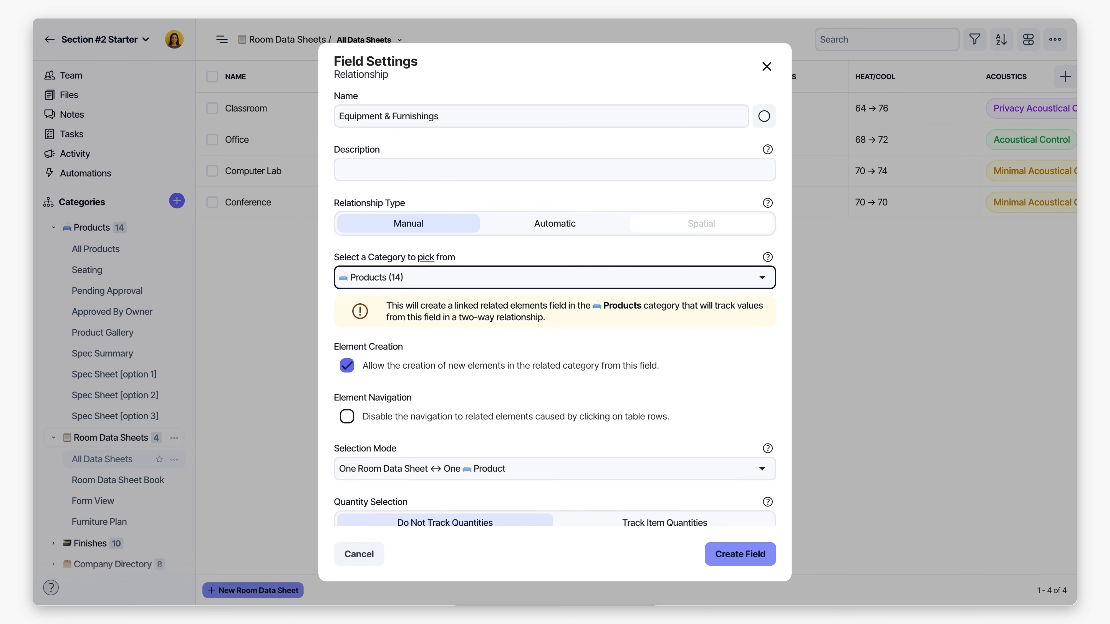
- Set the relationship's selection mode to Multiple Room Data Sheets ↔ Multiple Products
scroll(377, 372, down, 4)
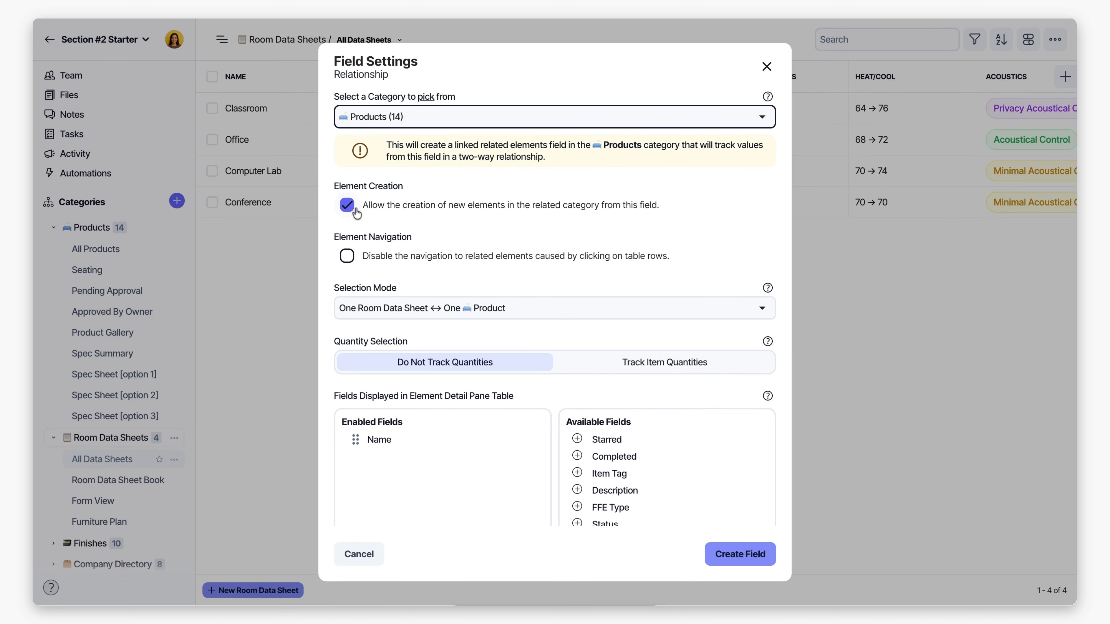
scroll(357, 213, down, 1)
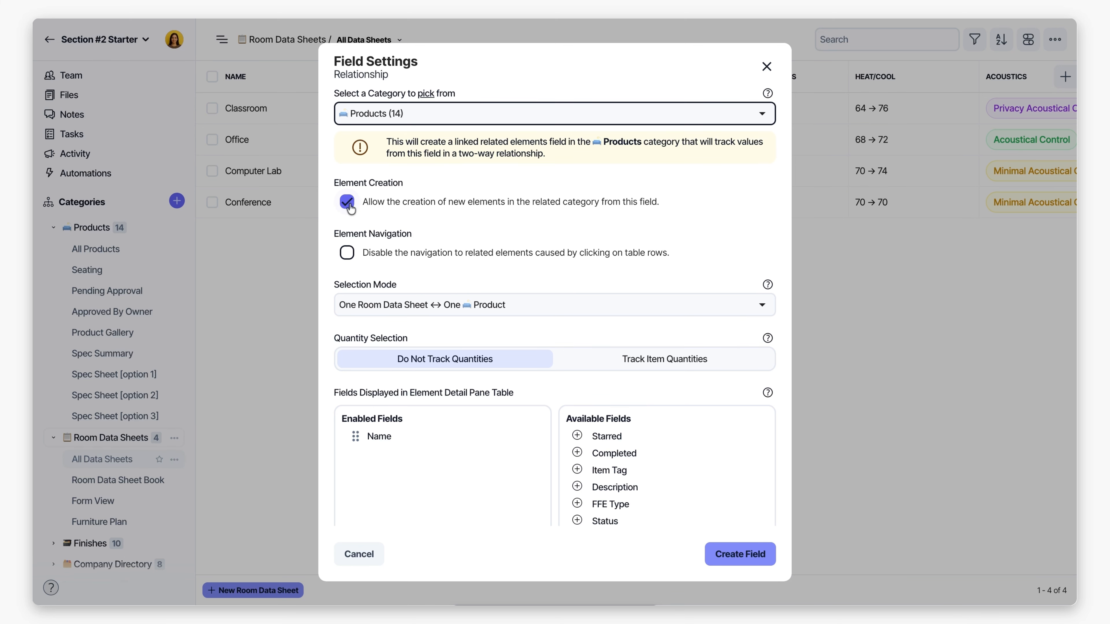
scroll(351, 206, down, 2)
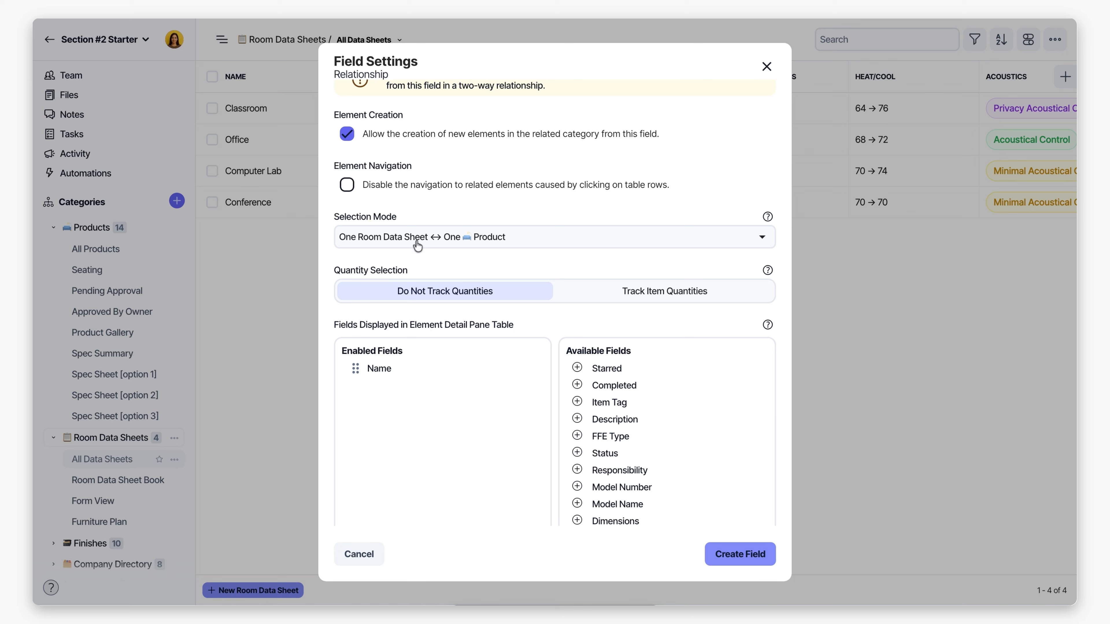
click(440, 243)
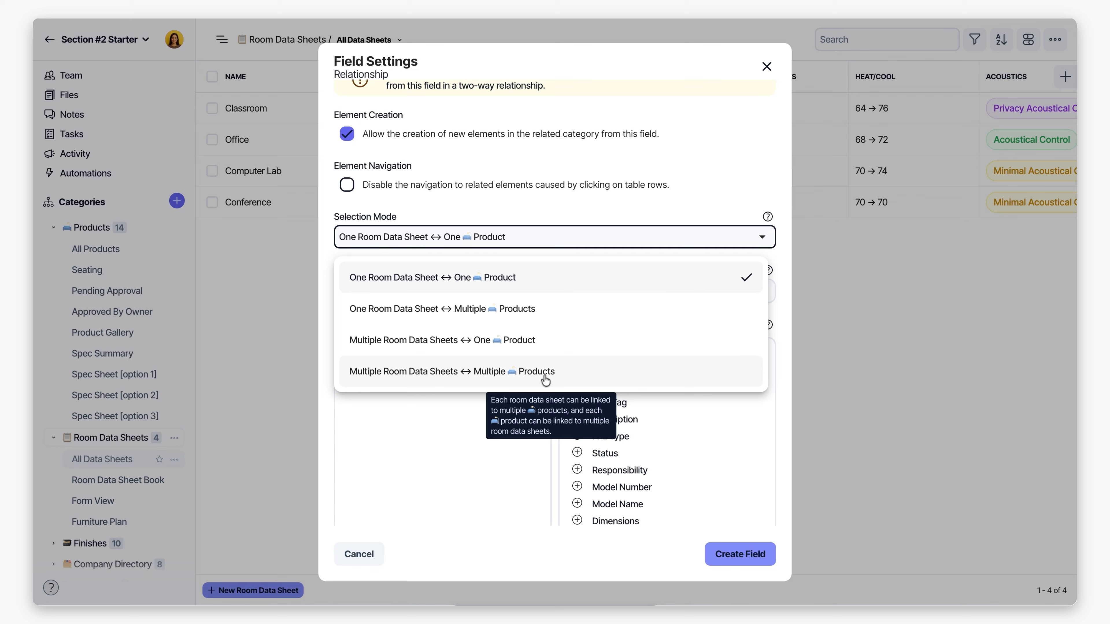
click(406, 375)
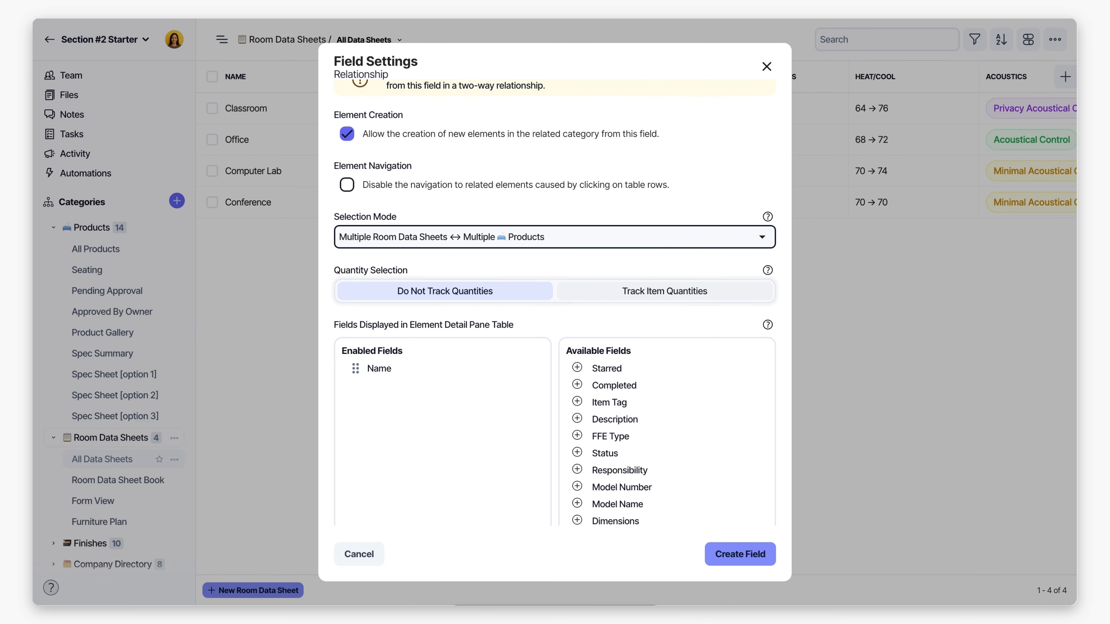
- Set the relationship field to track item quantities and to sync item quantities
scroll(445, 311, up, 1)
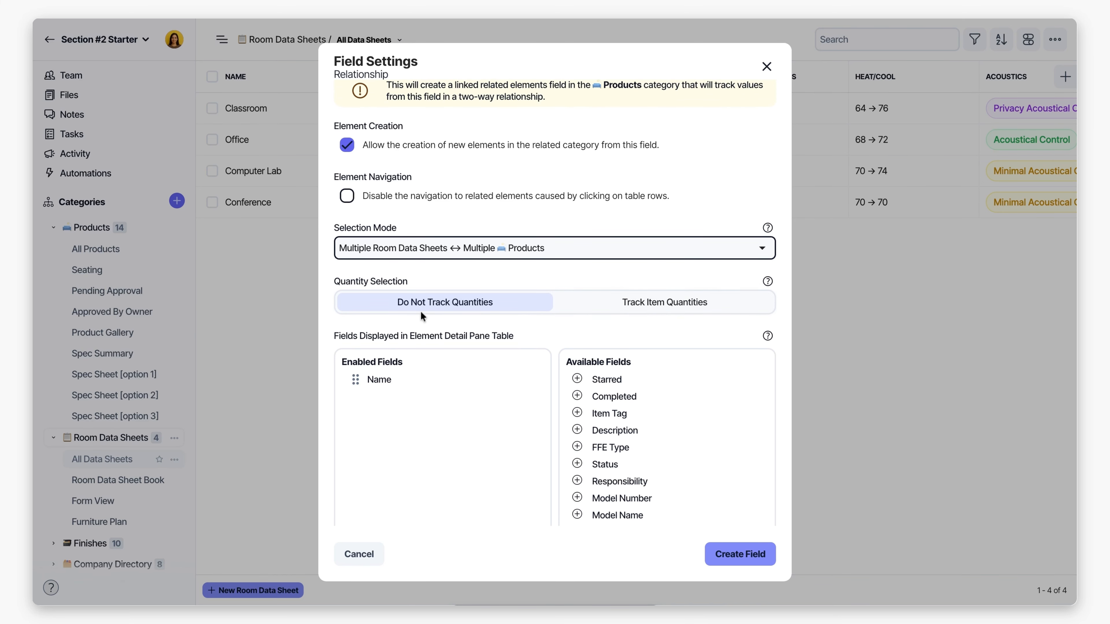
click(658, 309)
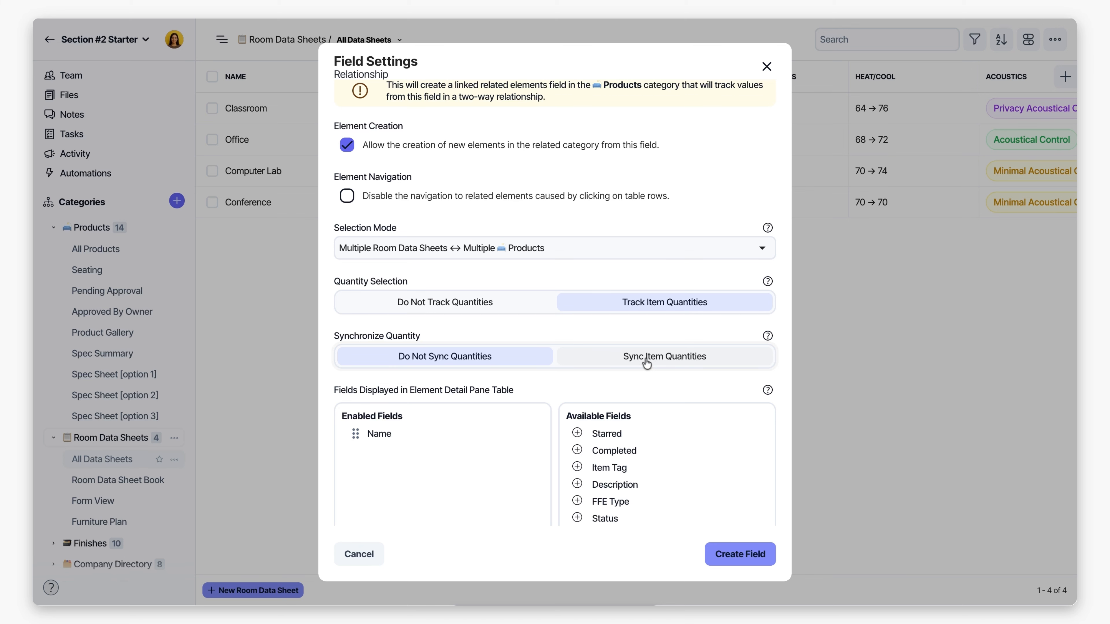
scroll(660, 318, down, 2)
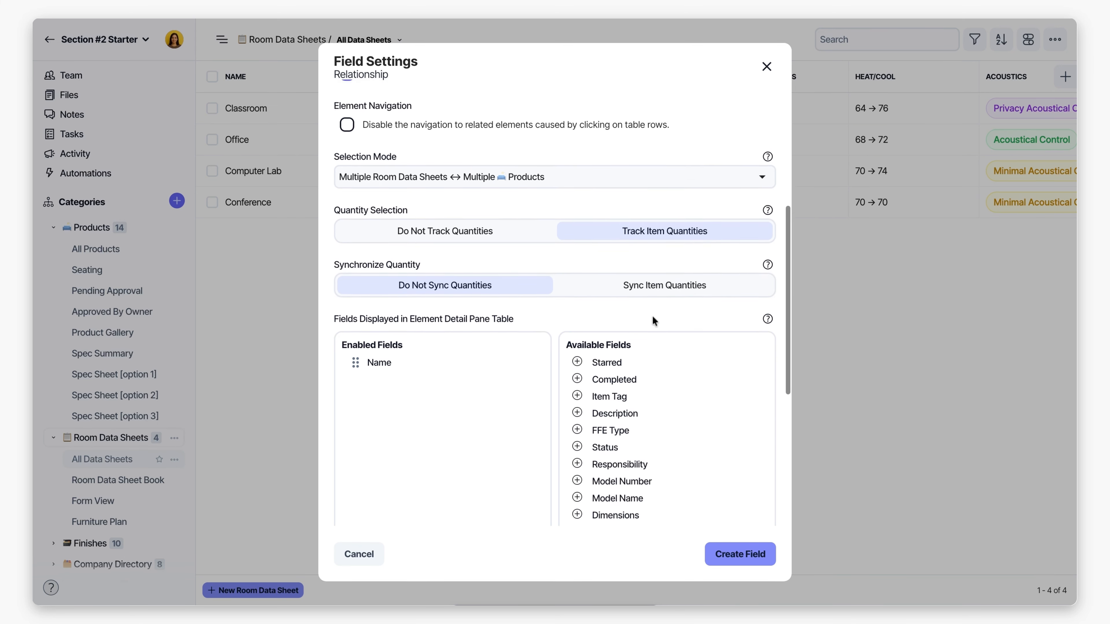
scroll(664, 311, up, 4)
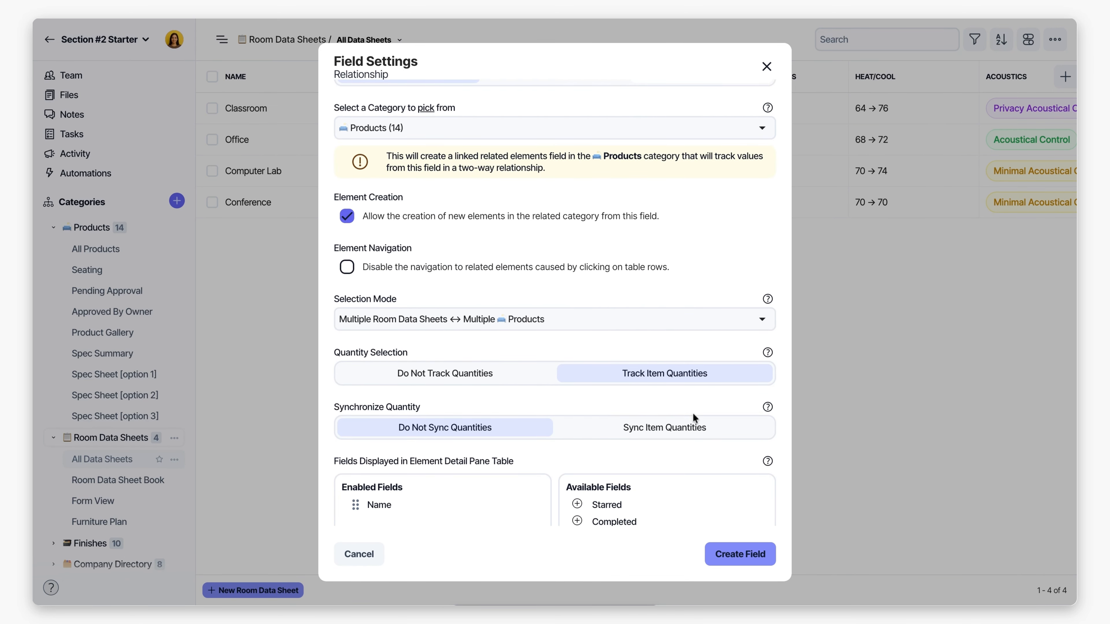
click(664, 428)
- Add Item Tag, Product Images and FFE Type to the fields displayed in the element detail pane table
scroll(663, 428, down, 10)
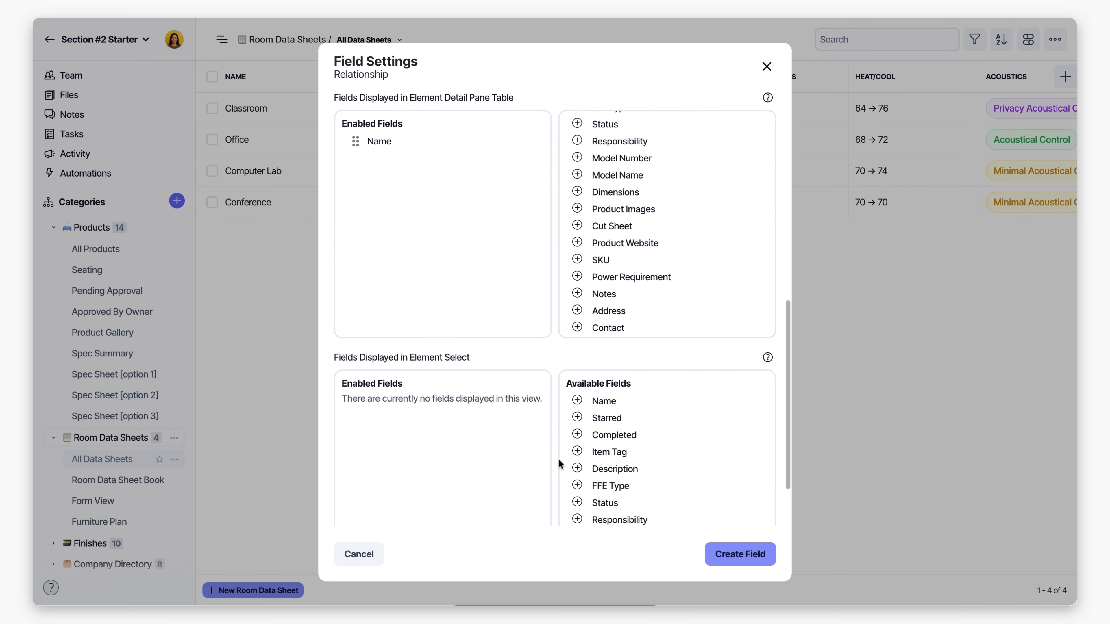
scroll(638, 302, up, 5)
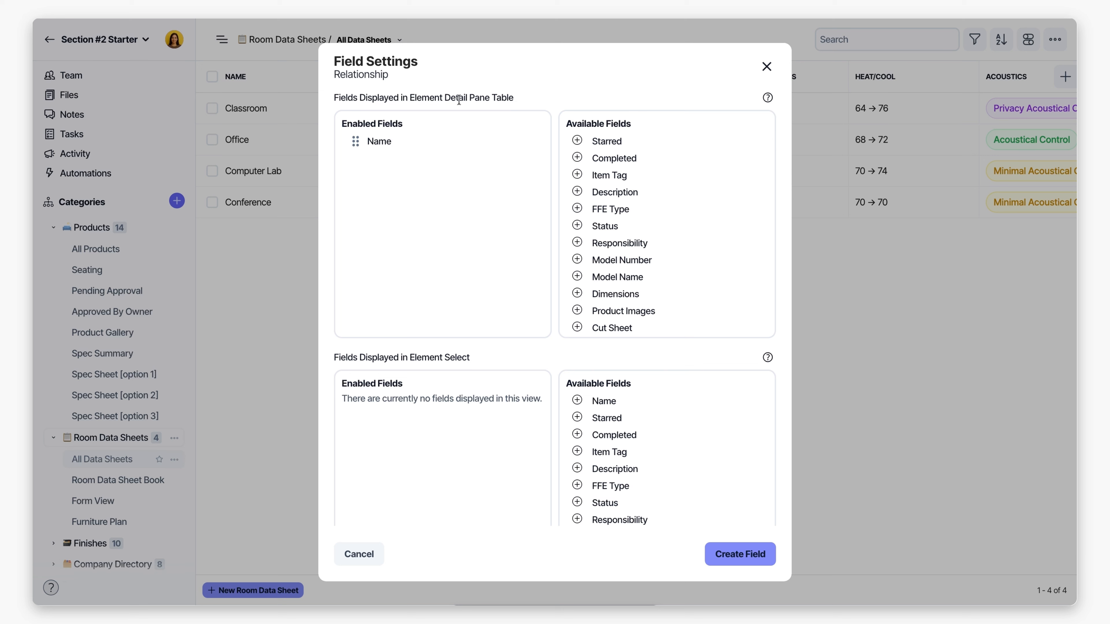
click(578, 176)
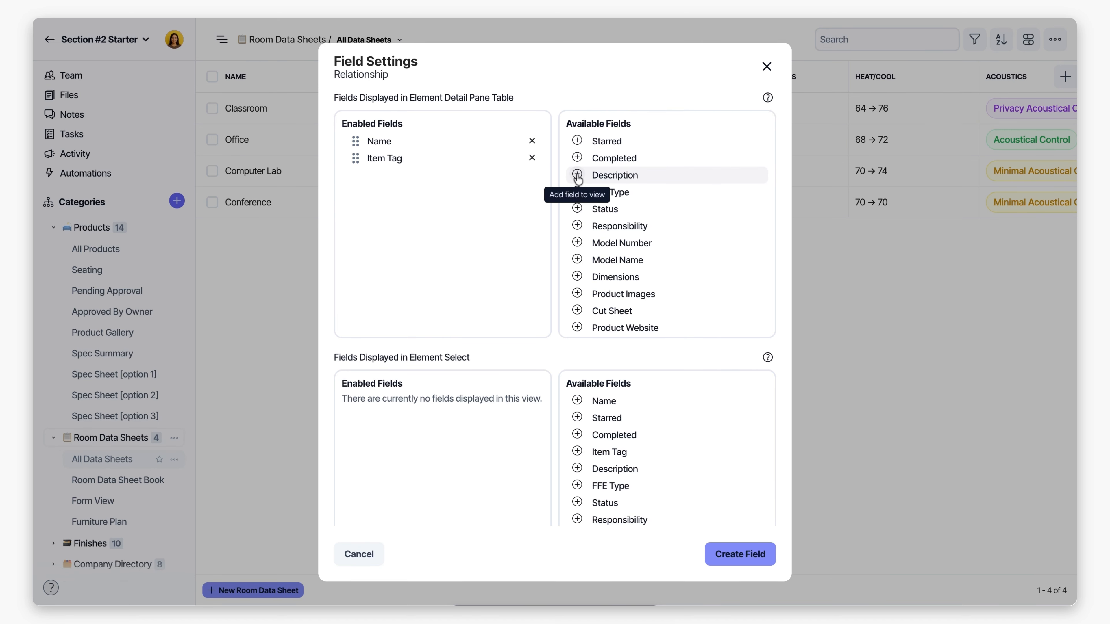
scroll(576, 302, down, 1)
click(577, 290)
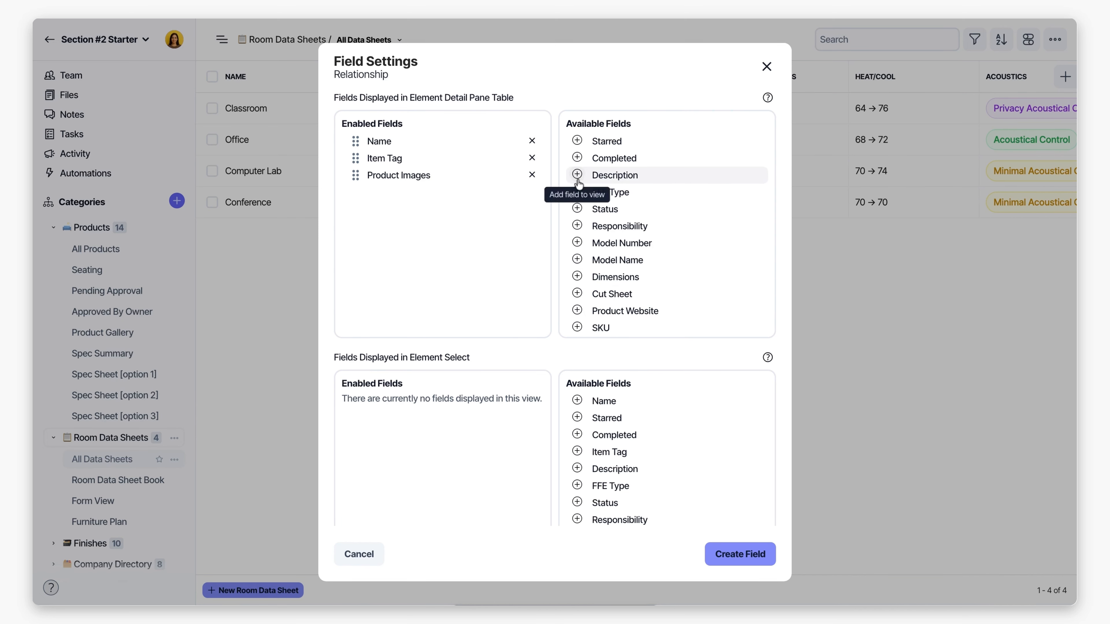
click(577, 192)
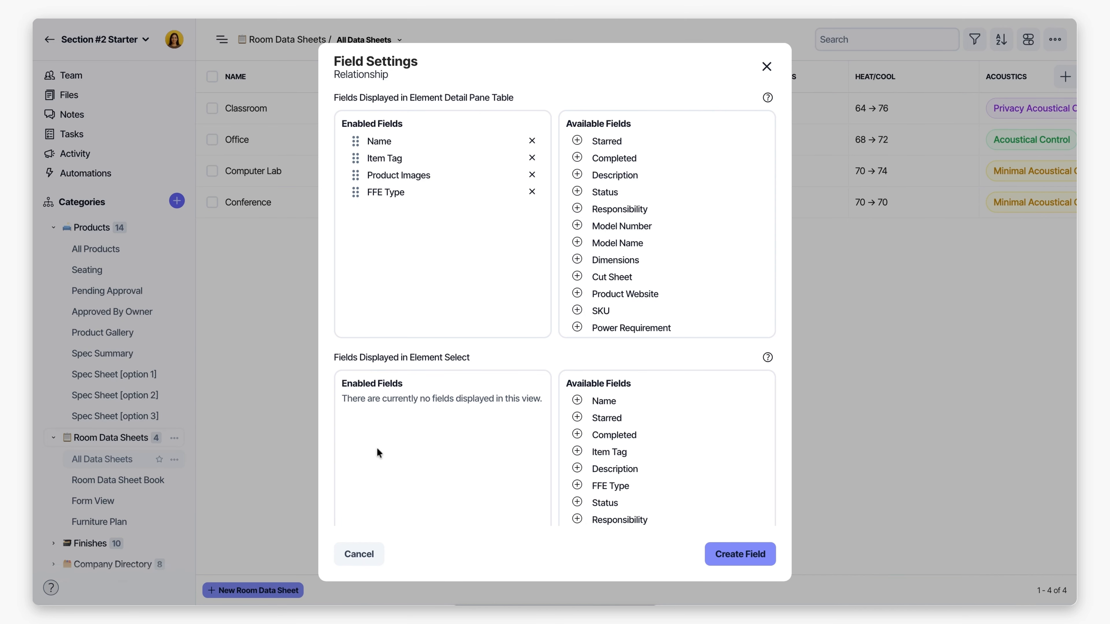
- Add FFE Type and Product Images to the fields displayed in Element Select, and create the relationship field
scroll(456, 363, down, 2)
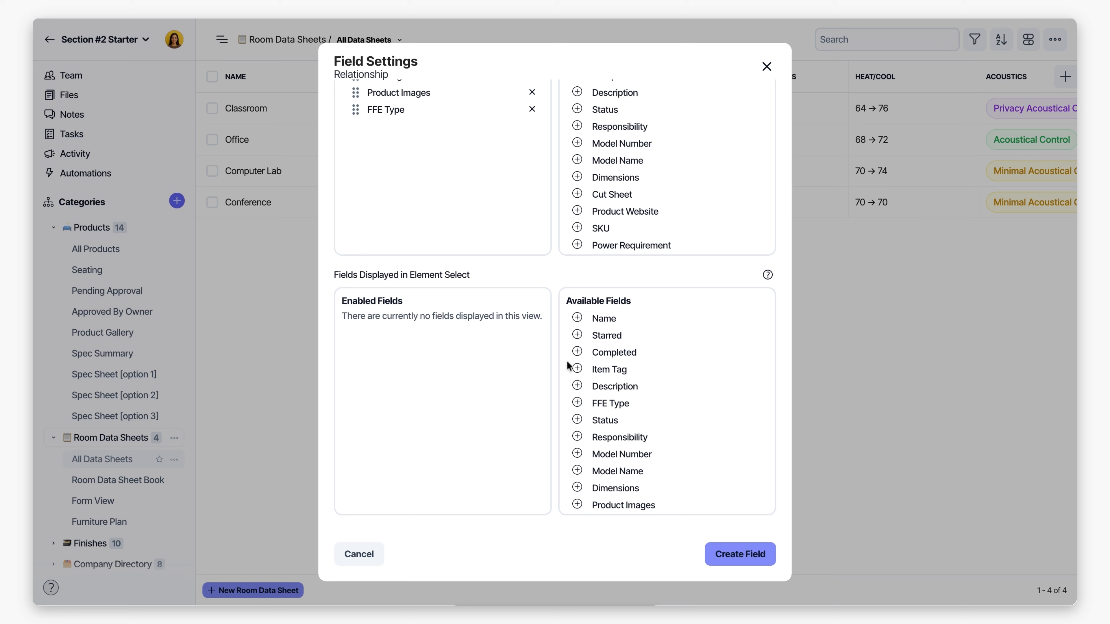
click(578, 401)
scroll(596, 406, down, 2)
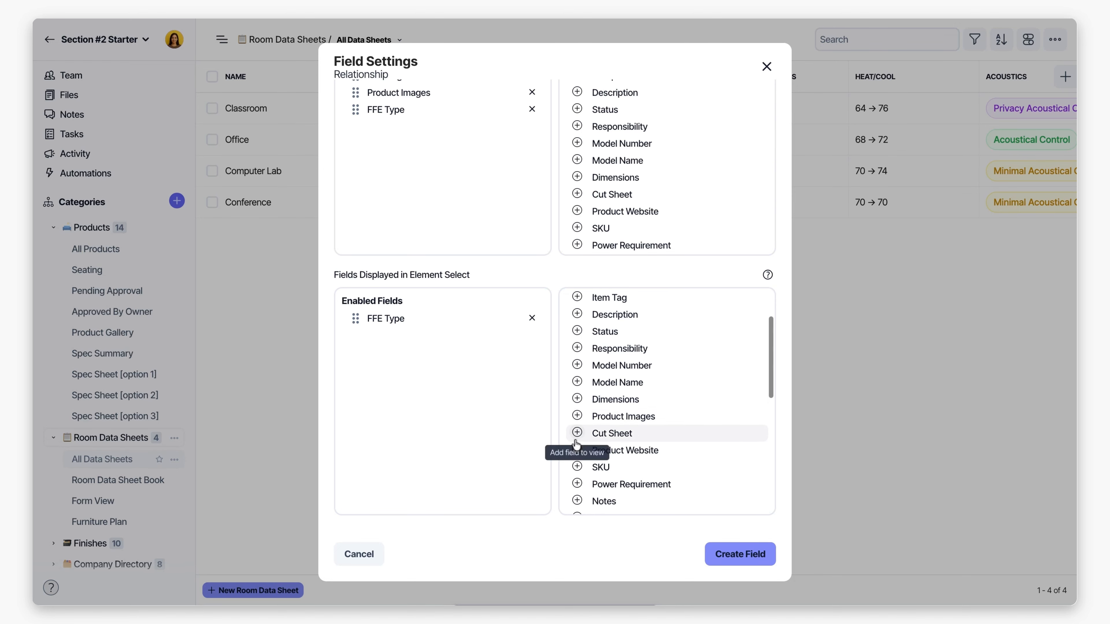
click(580, 415)
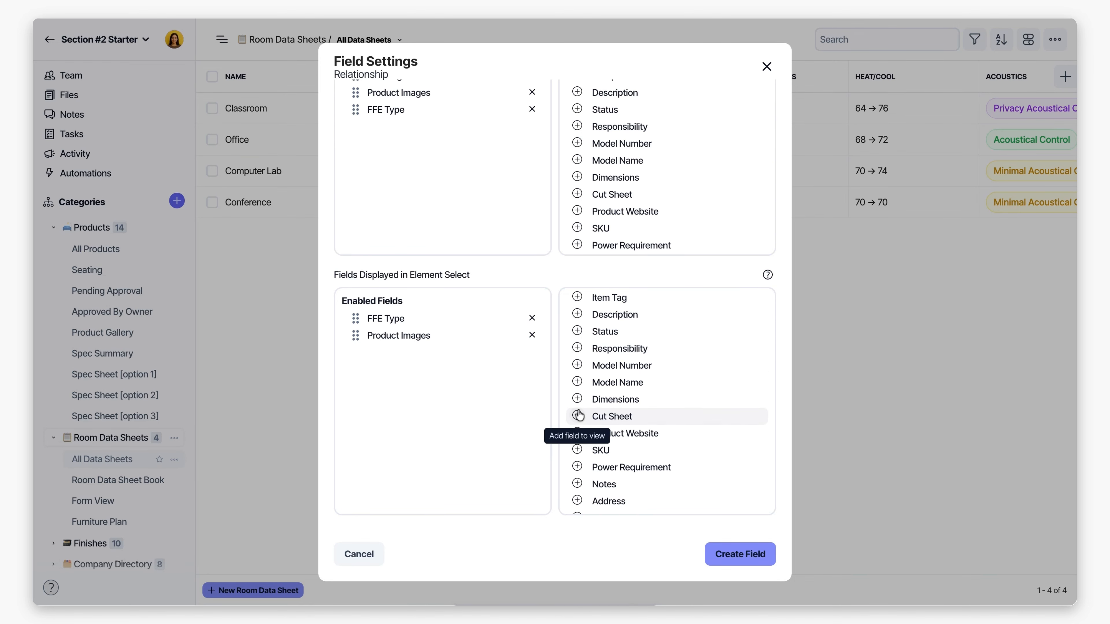
click(723, 555)
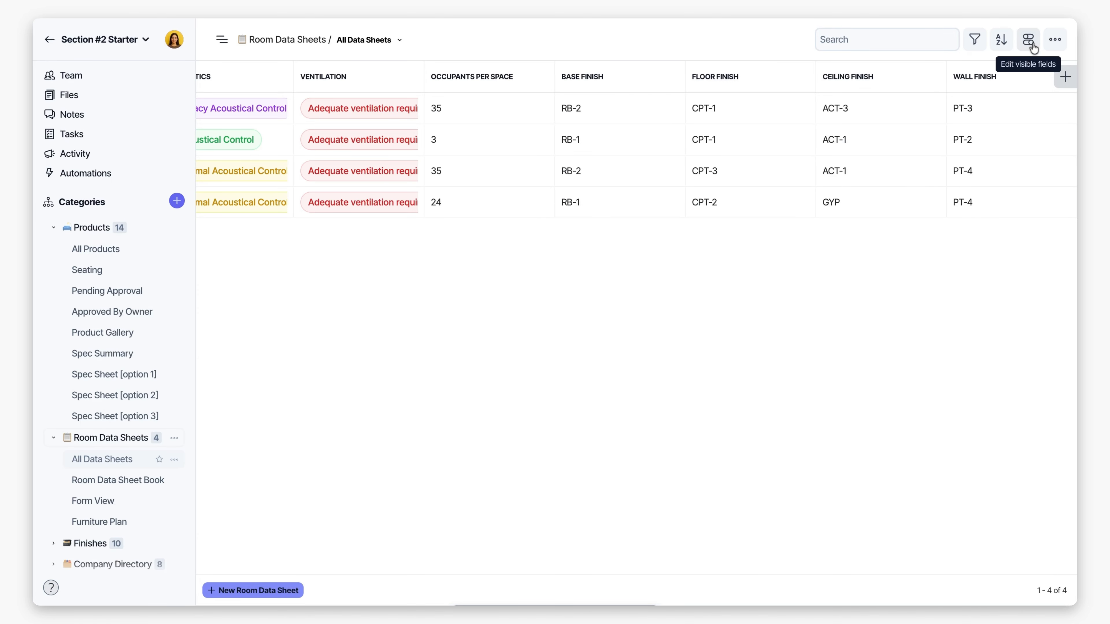
- Open the Classroom room data sheet and start linking products in its Equipment & Furnishings field
click(498, 112)
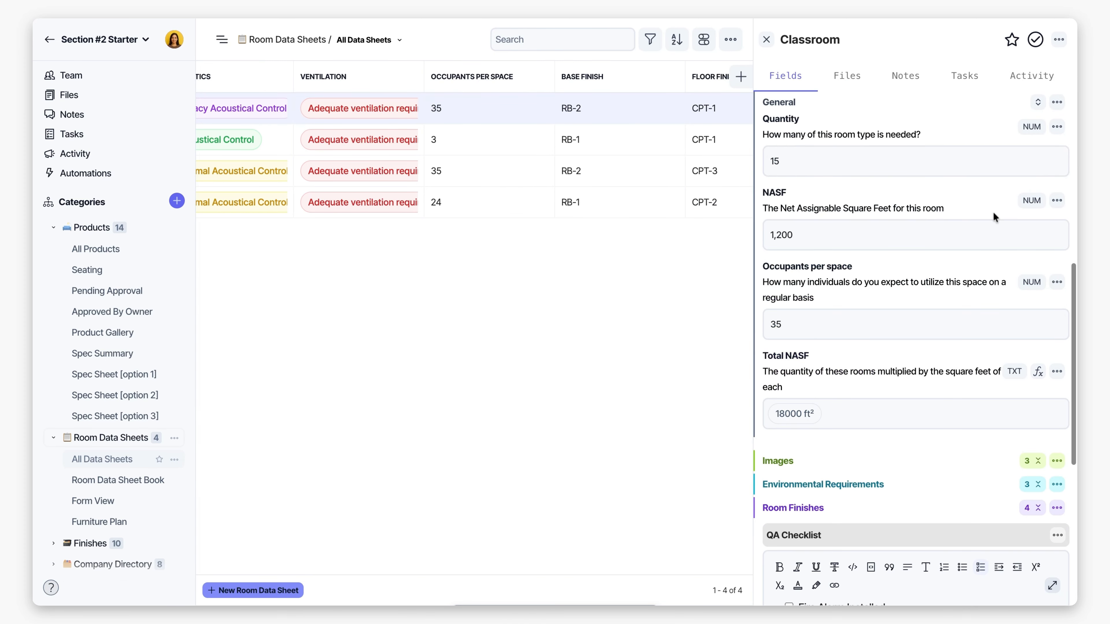
scroll(887, 293, down, 8)
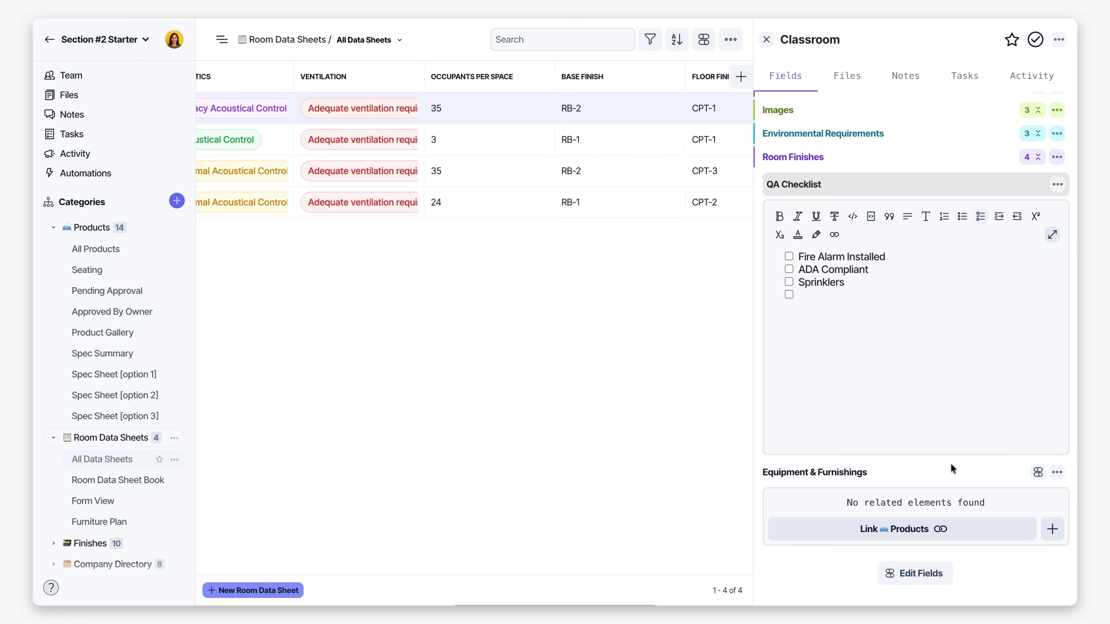
click(882, 534)
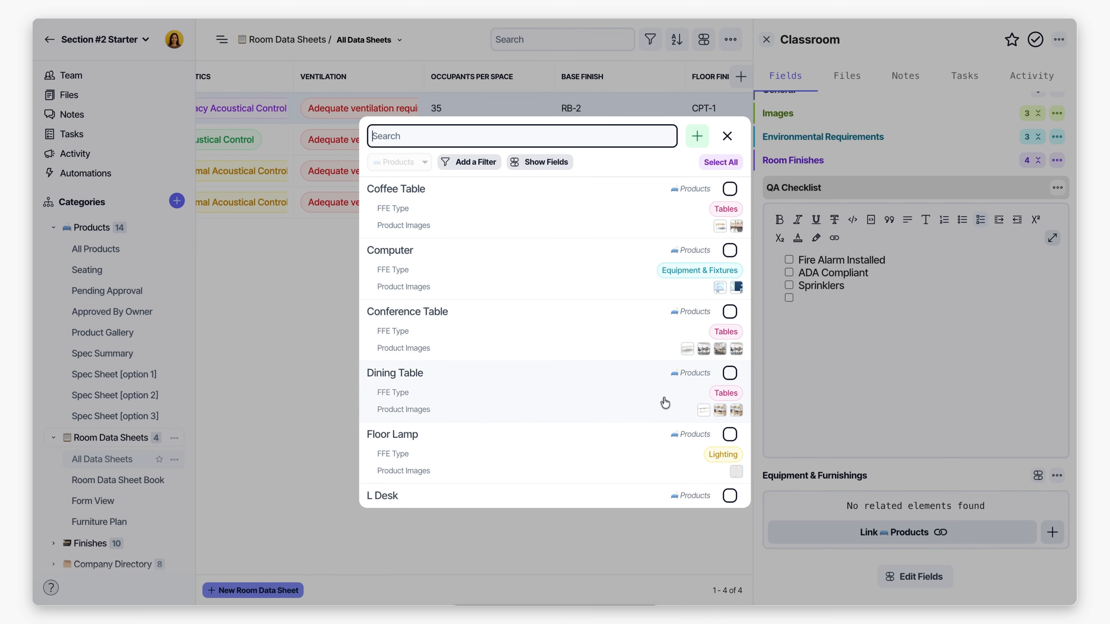
- Select the Office Chair, both Training Tables and the first Lounge Chair in the list of products to link
scroll(652, 402, down, 5)
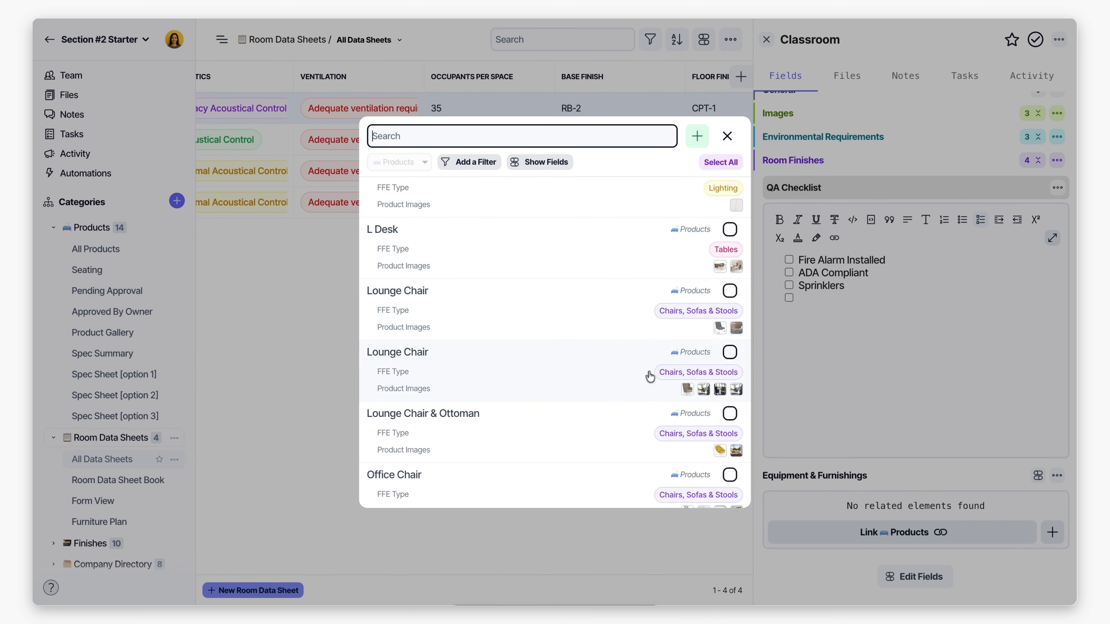
scroll(650, 377, down, 3)
click(730, 352)
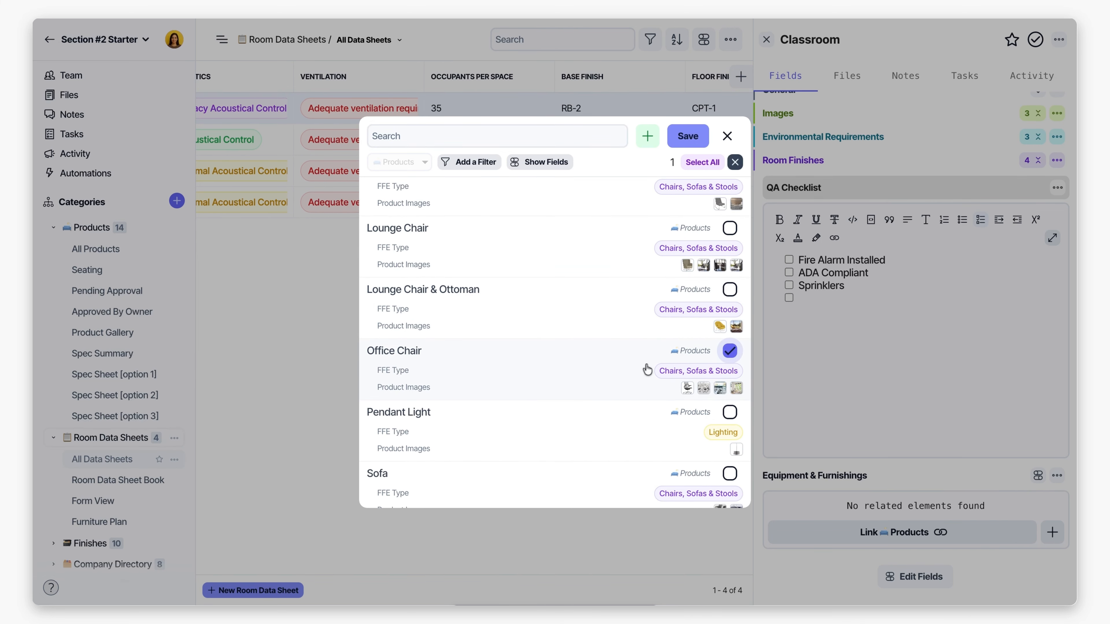
scroll(612, 371, down, 3)
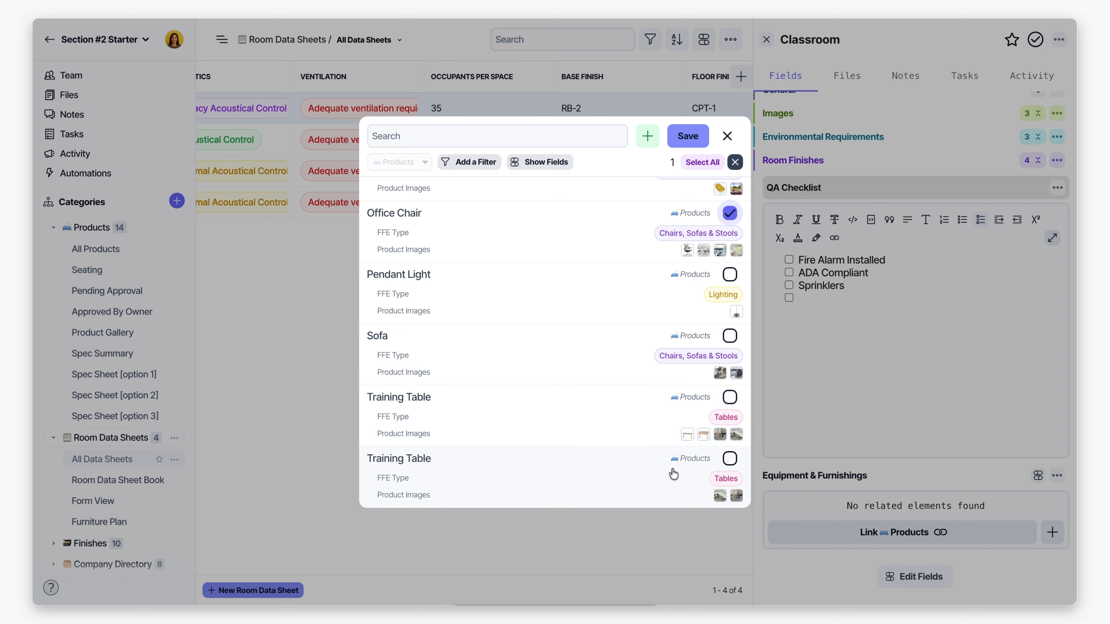
click(730, 396)
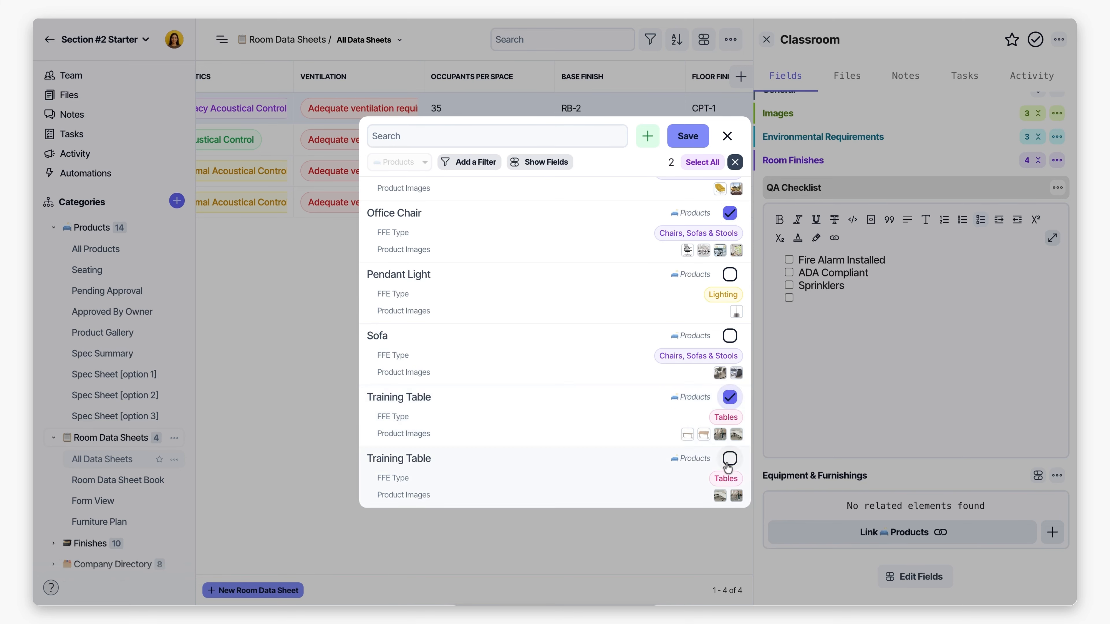
click(729, 459)
scroll(658, 399, up, 7)
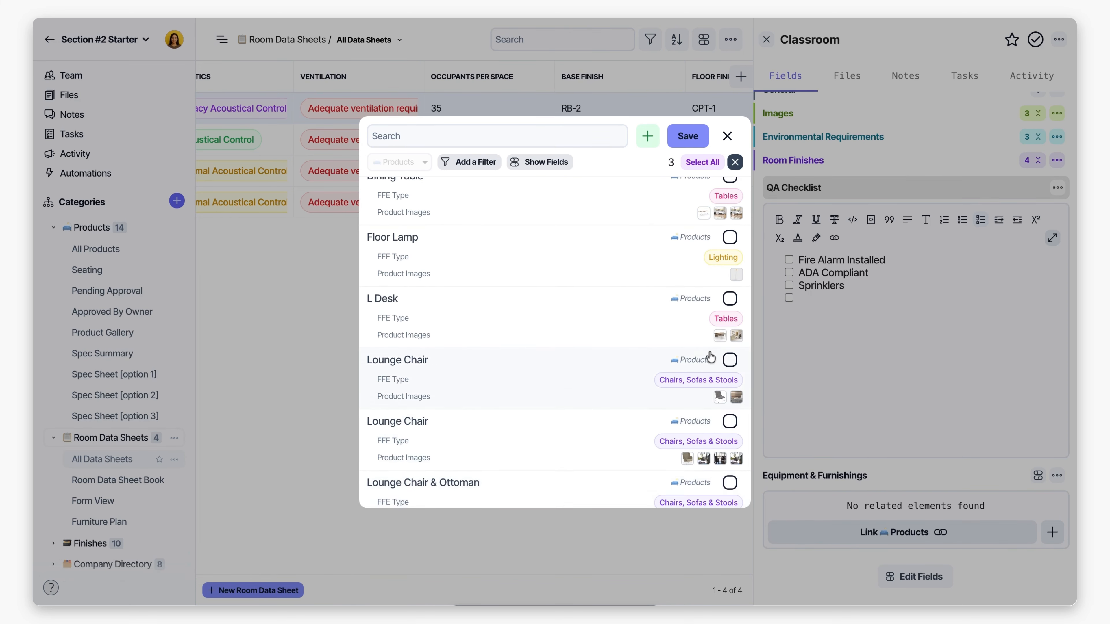
click(729, 360)
scroll(612, 382, up, 5)
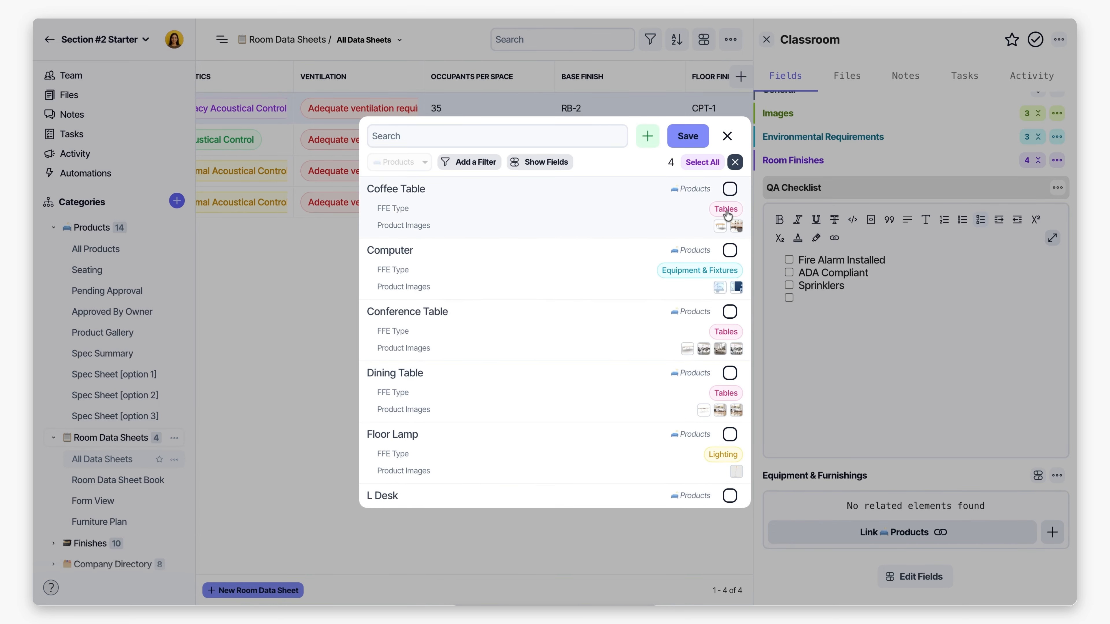
- Add Item Tag to the fields shown for products in the selection list
mouse_move(736, 227)
click(528, 165)
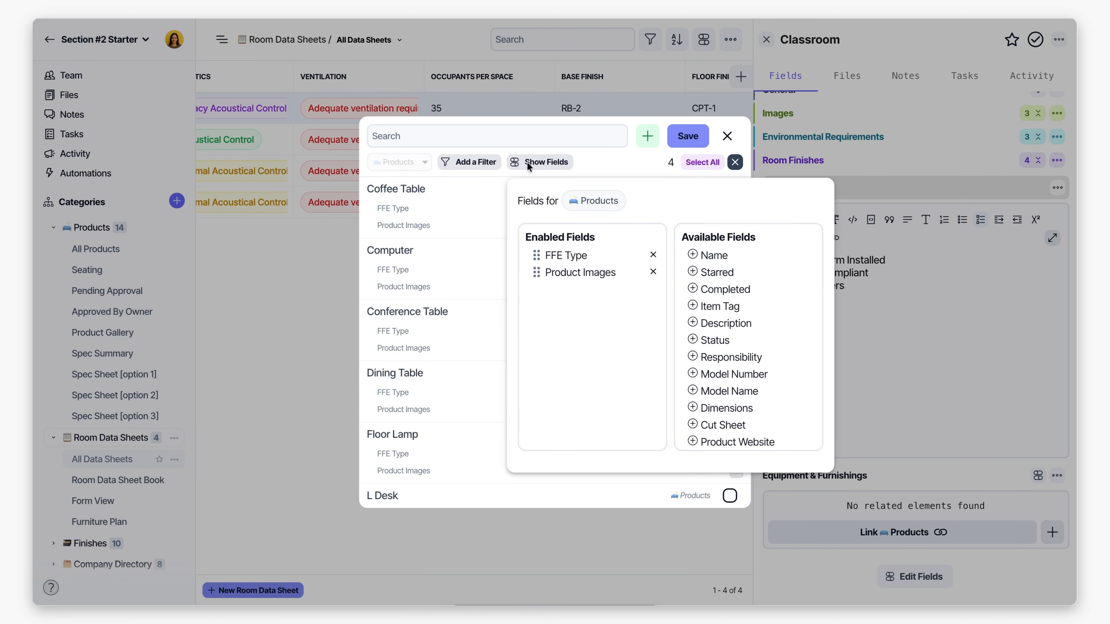
click(693, 306)
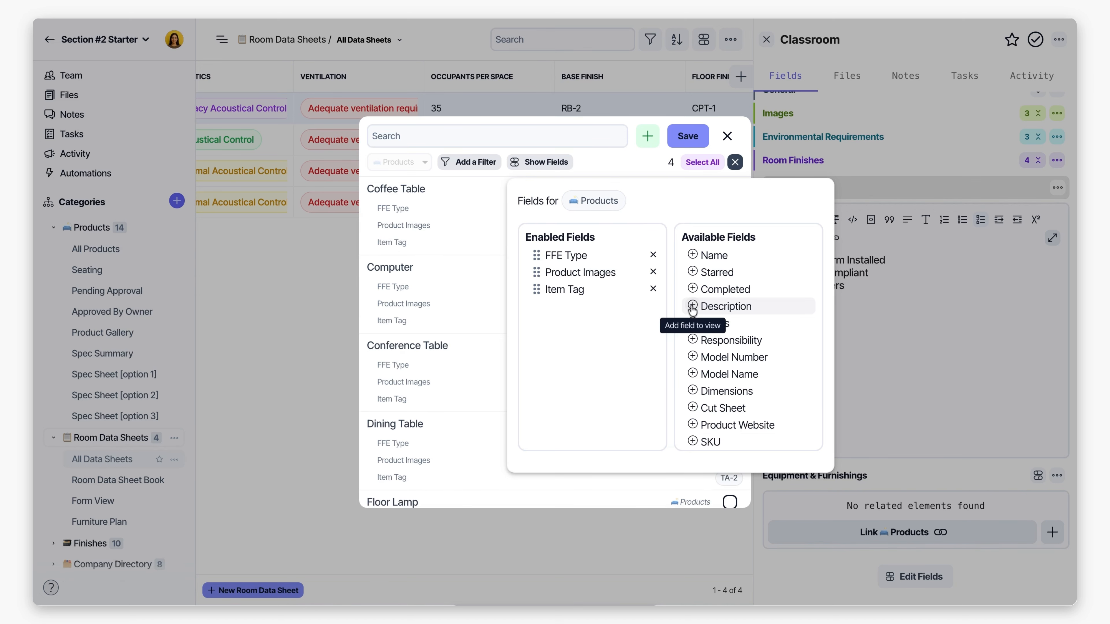
click(617, 167)
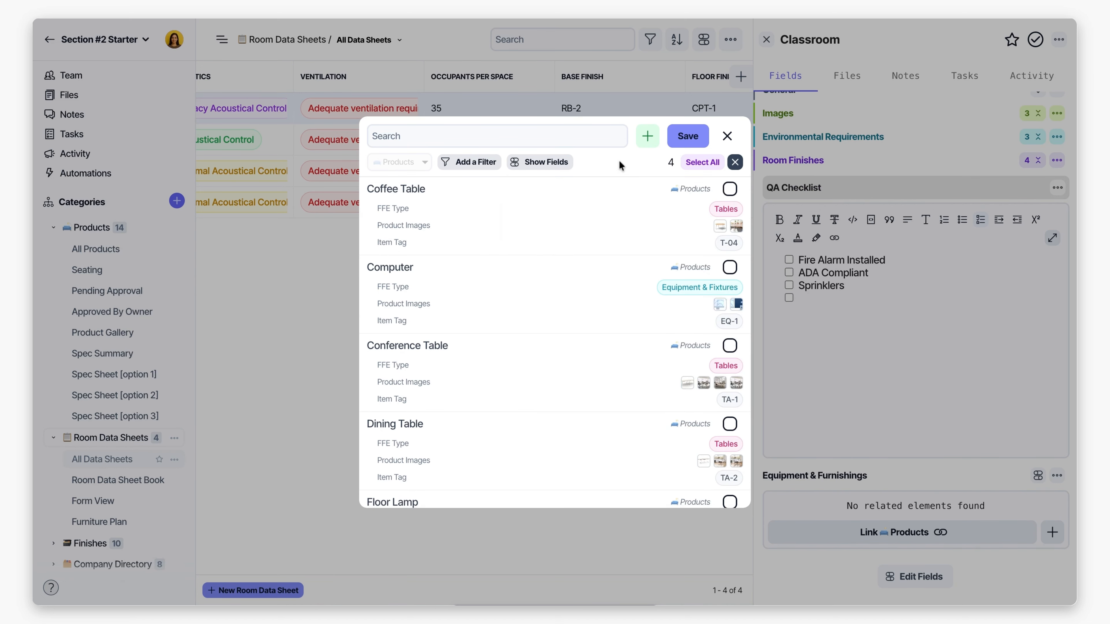
- Check the product list's search and filter options, and save the selected products as links on the Classroom
click(433, 136)
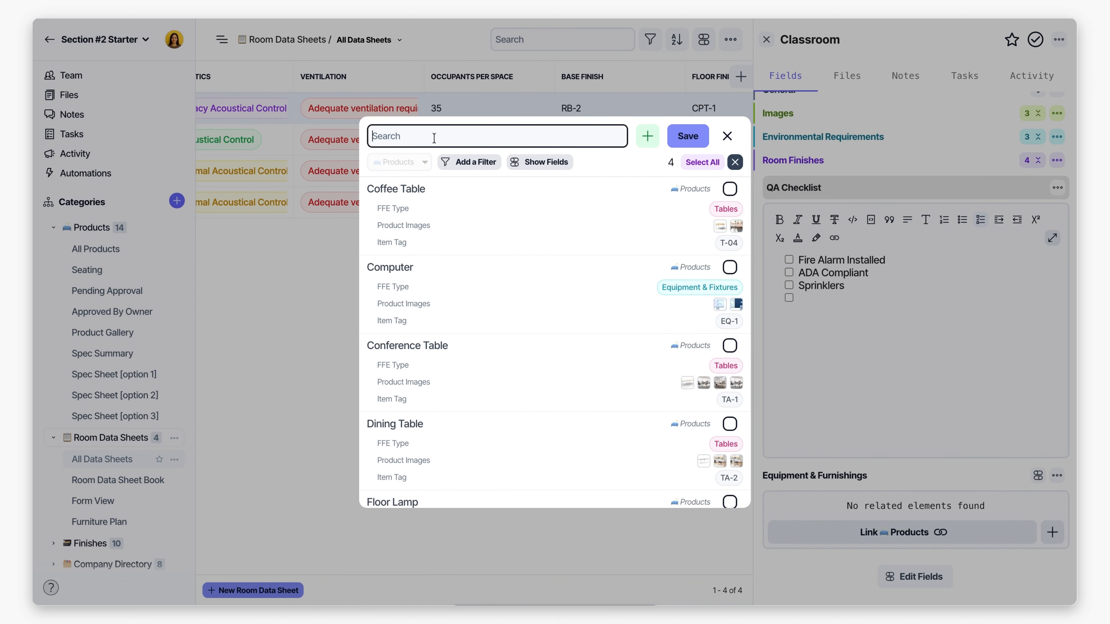
click(460, 163)
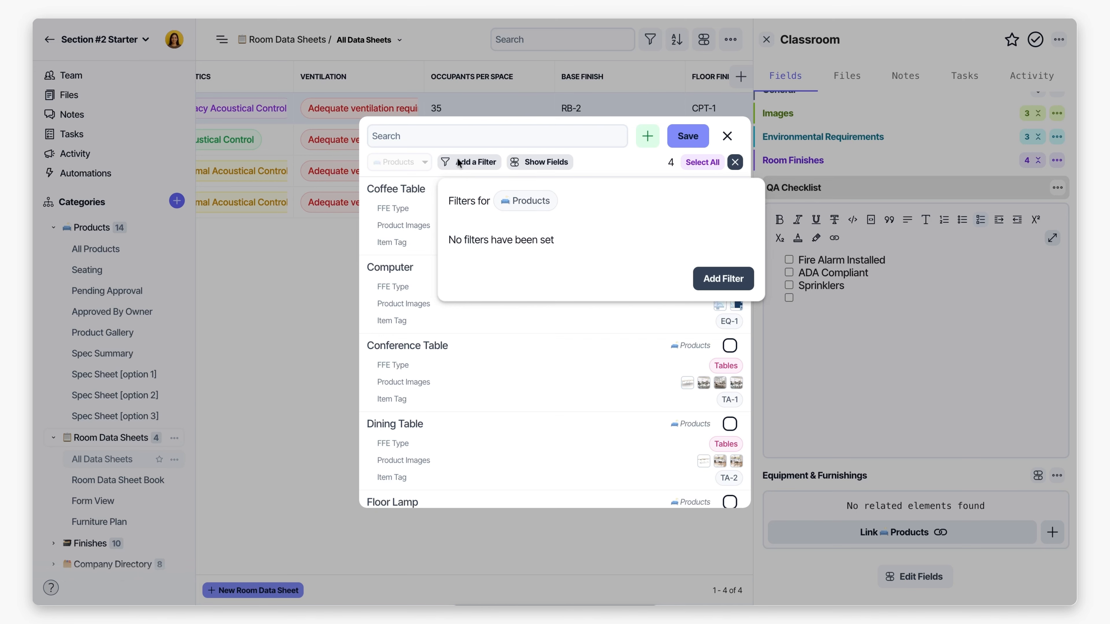
click(626, 162)
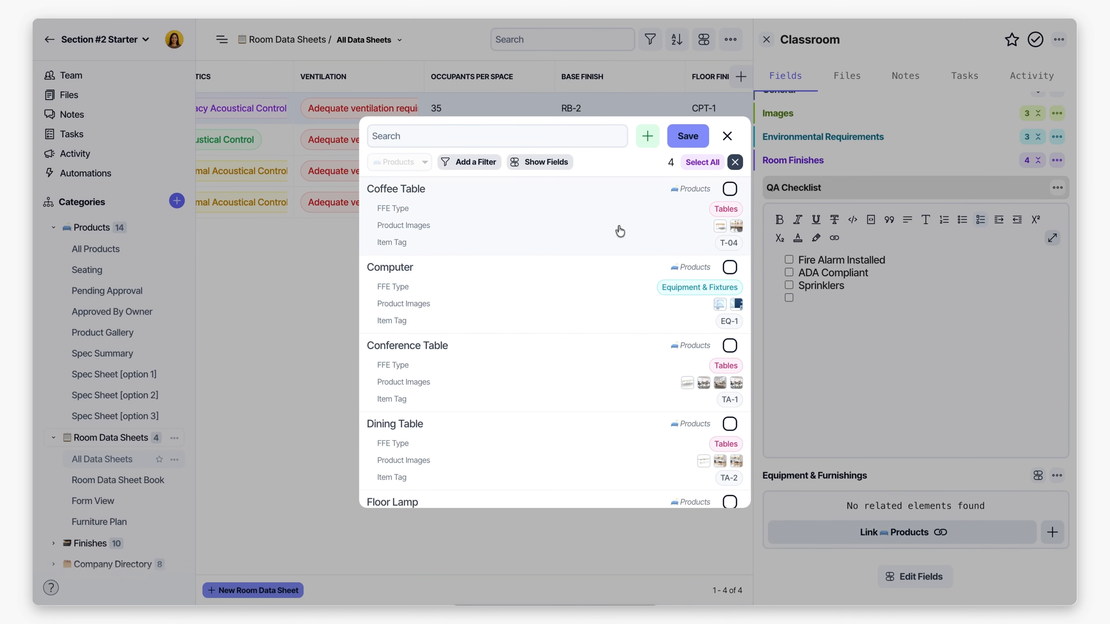
click(687, 138)
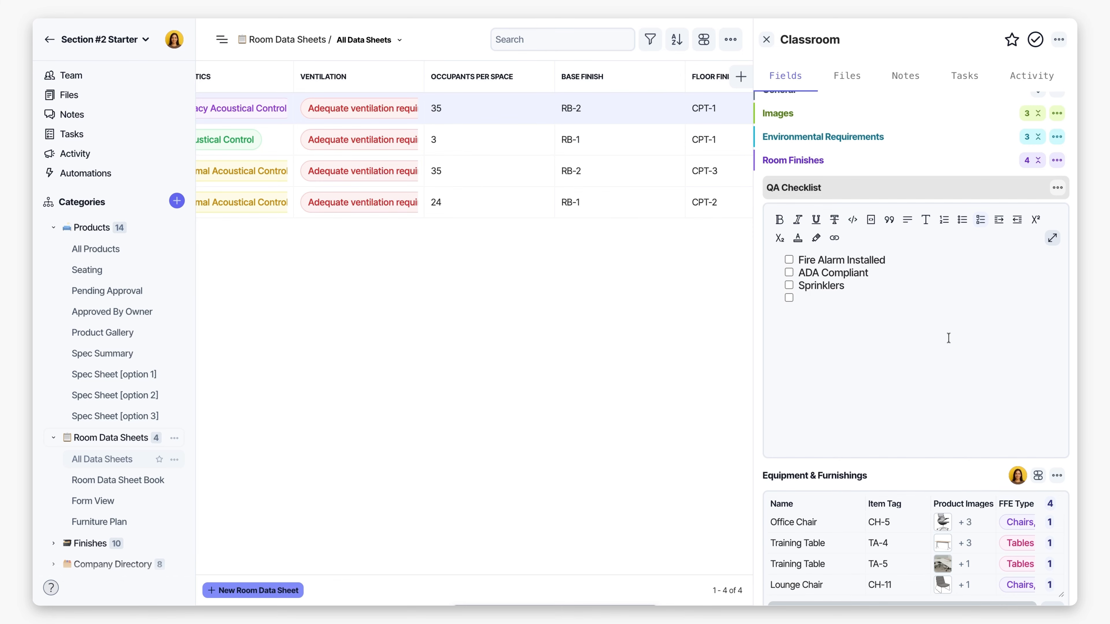
- Set the quantity of the TA-4 Training Table in the Classroom's Equipment & Furnishings to 4
scroll(948, 338, down, 2)
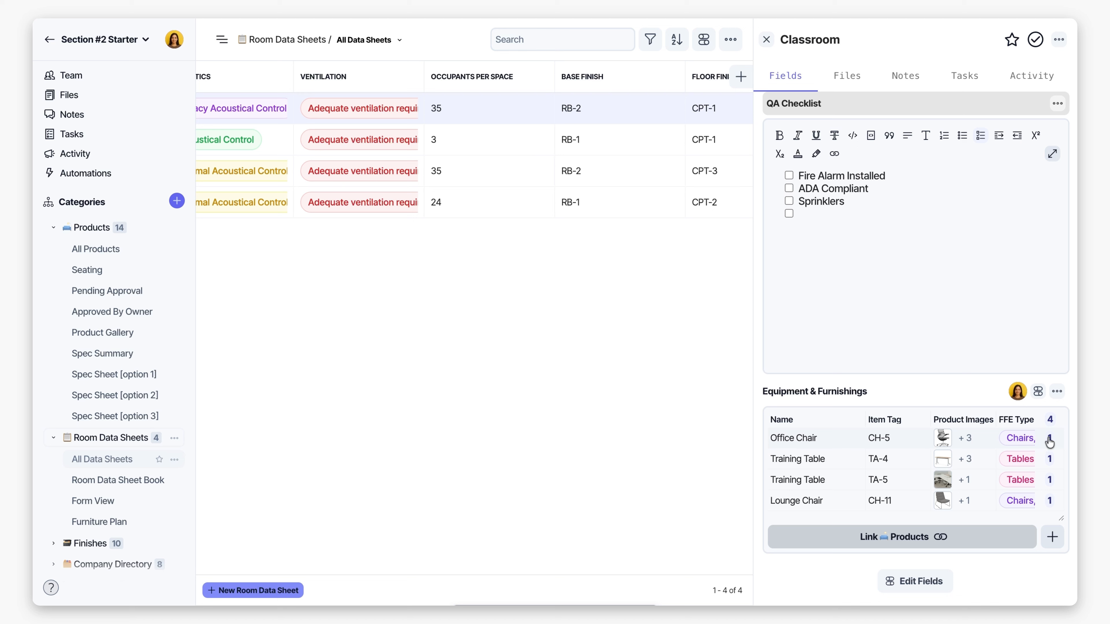
click(1051, 461)
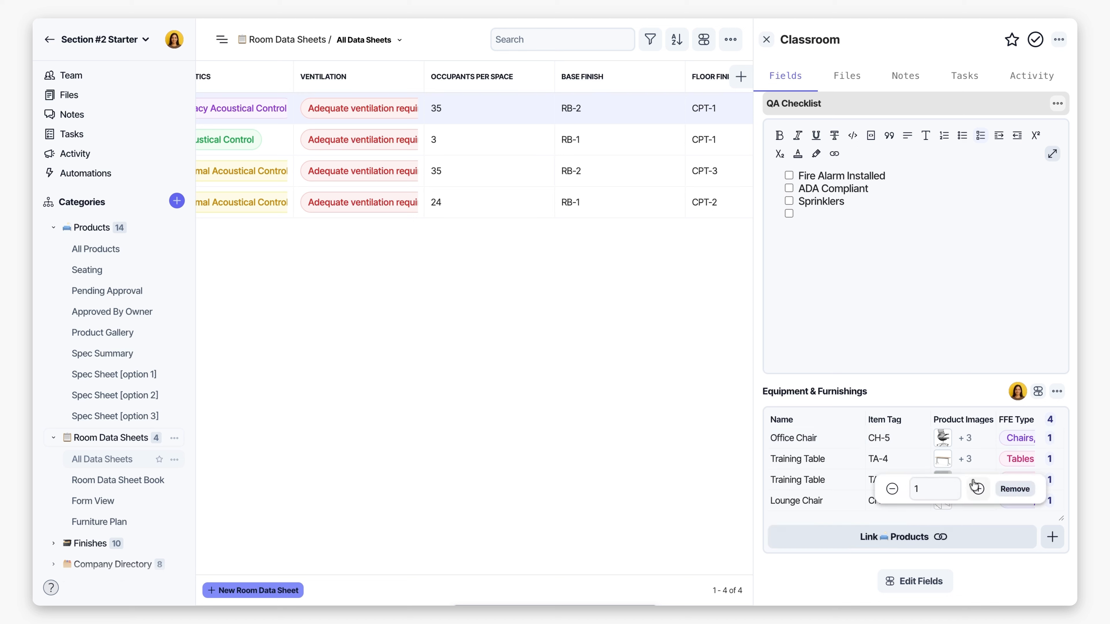
click(978, 489)
click(978, 489)
click(977, 489)
click(1054, 461)
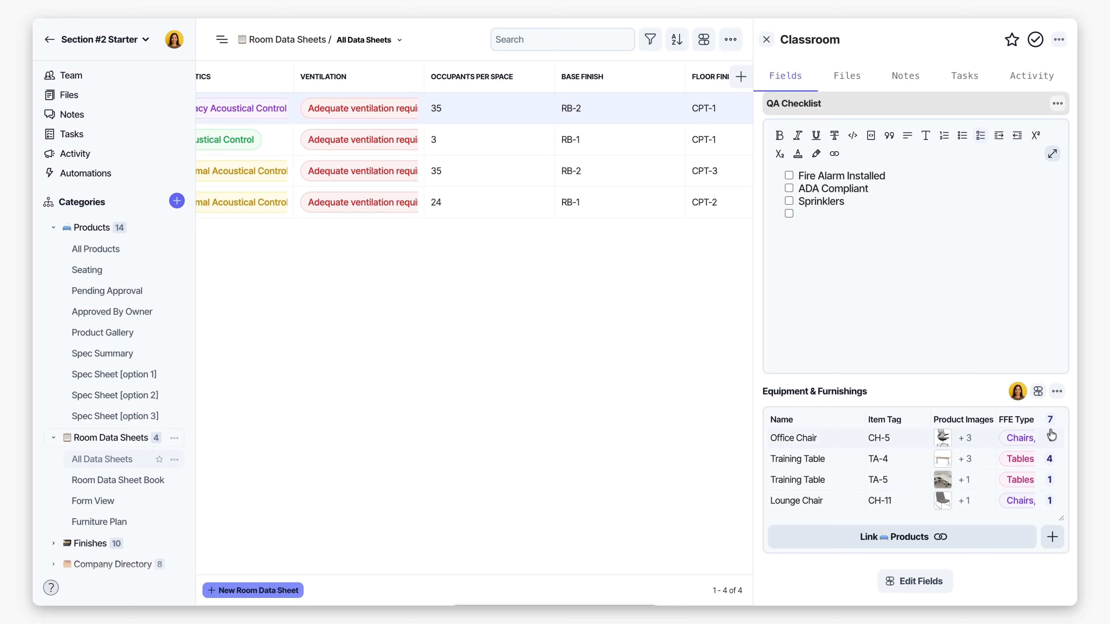
- Set the quantity of the Office Chair in the Classroom's Equipment & Furnishings to 20
click(1050, 439)
click(926, 468)
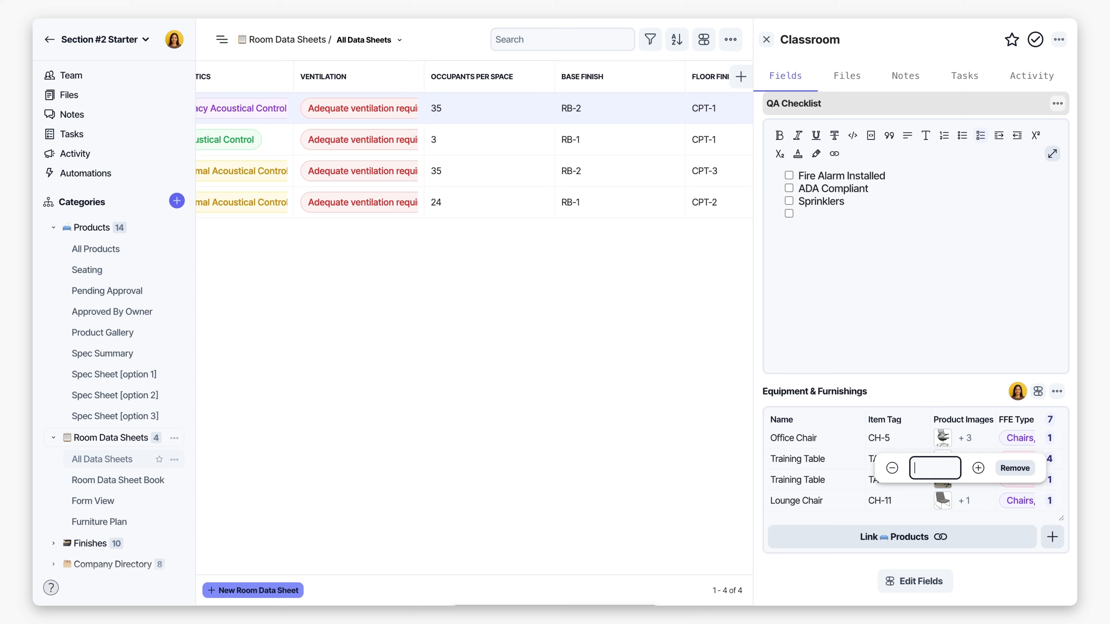
text(20)
click(961, 380)
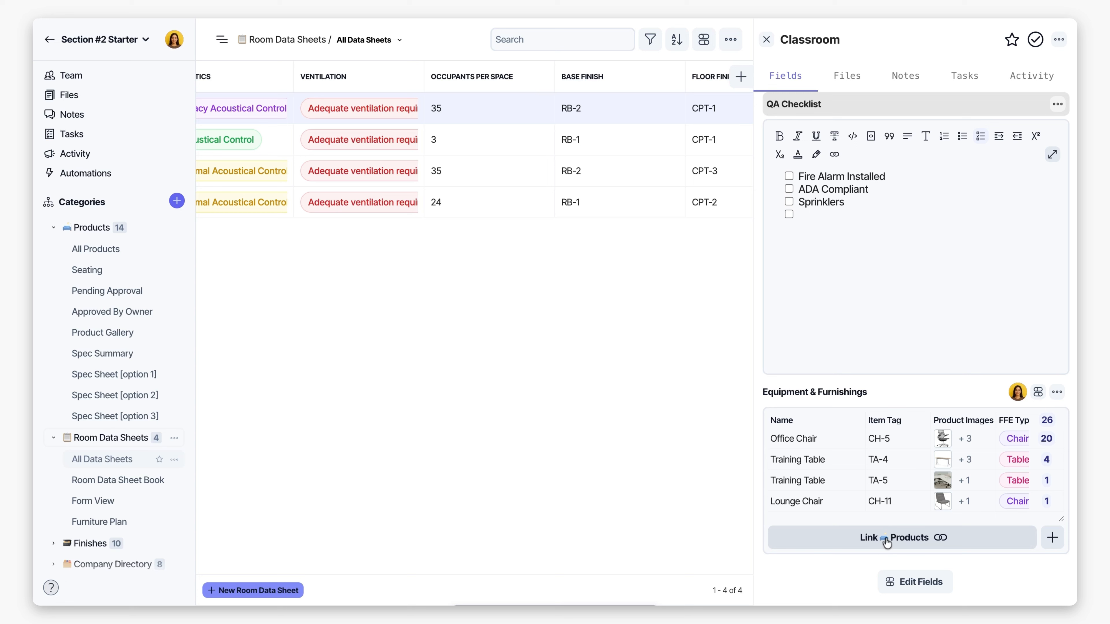
- Create a new linked product from the Classroom's Equipment & Furnishings field and name it End Table
click(1051, 541)
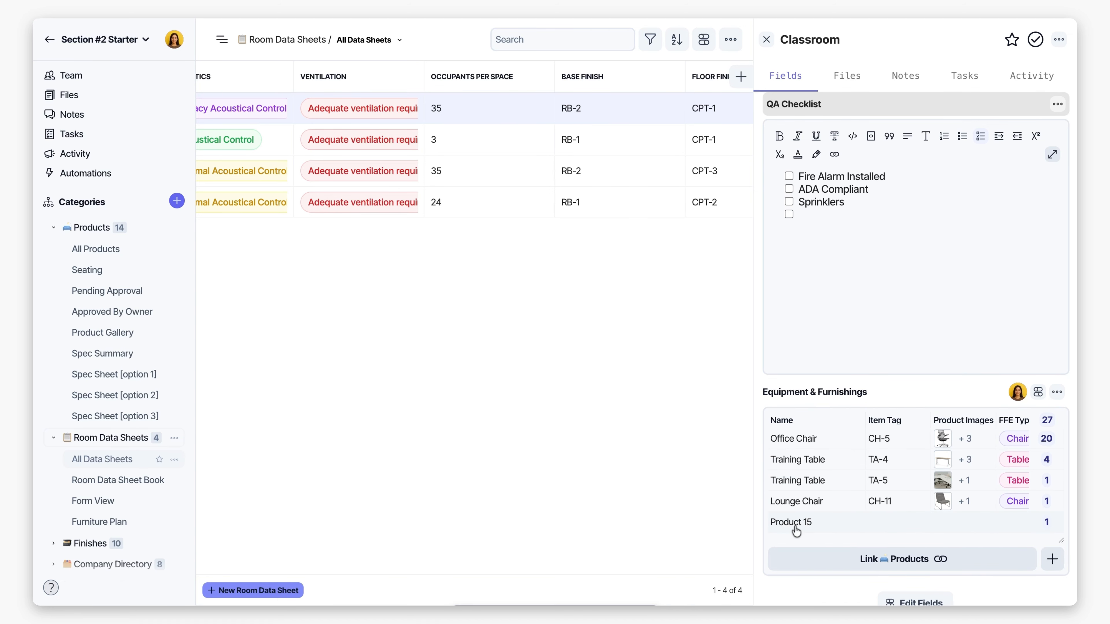
click(797, 525)
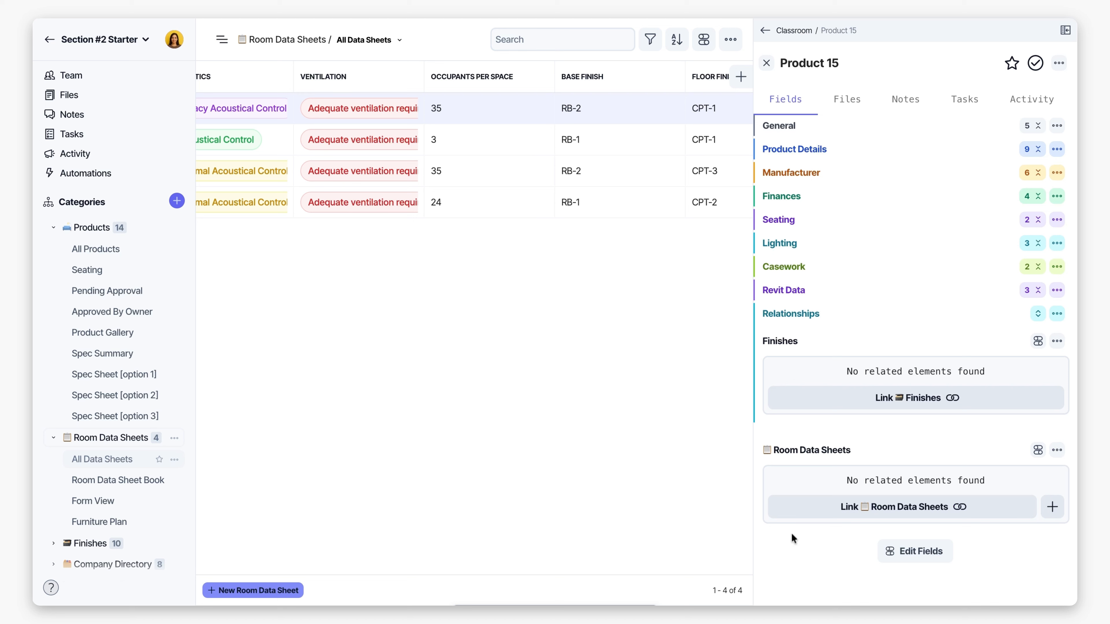
click(801, 68)
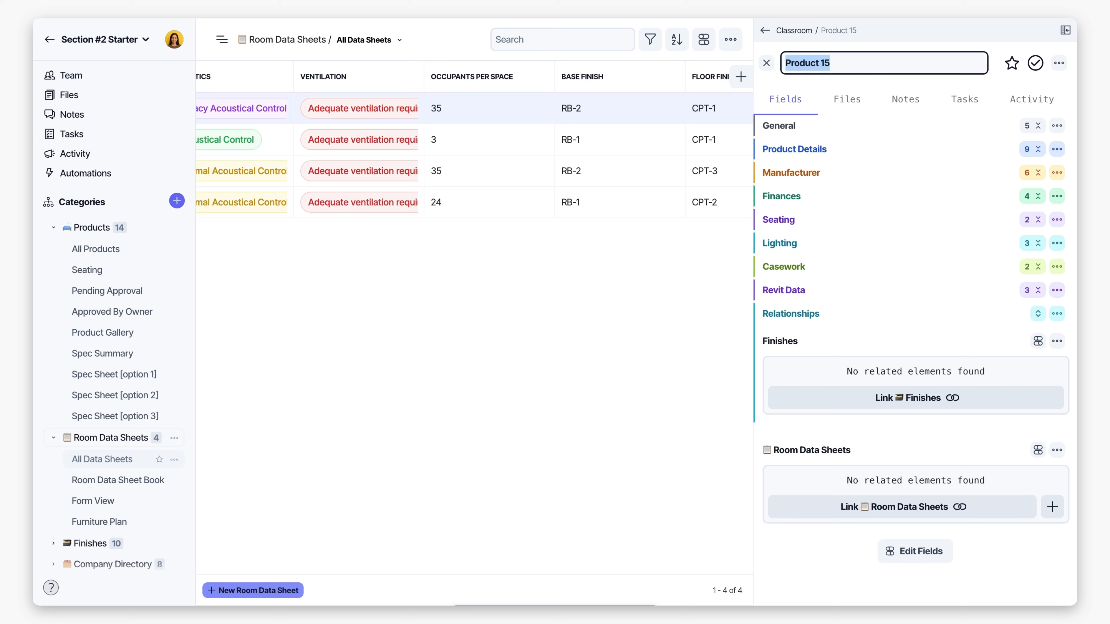
text(Edn)
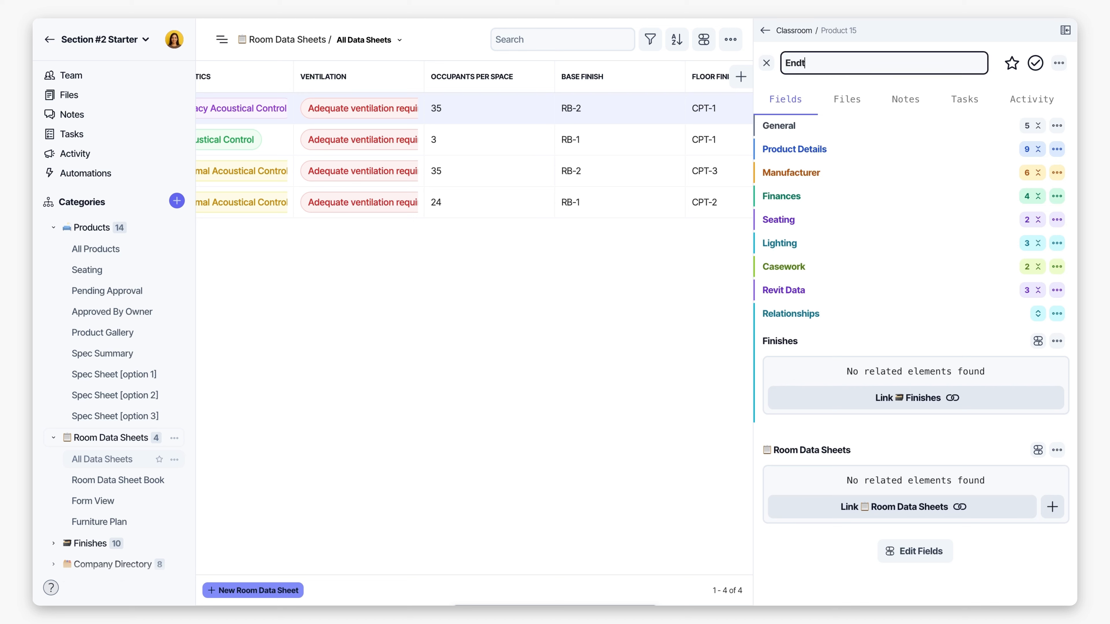
key(Return)
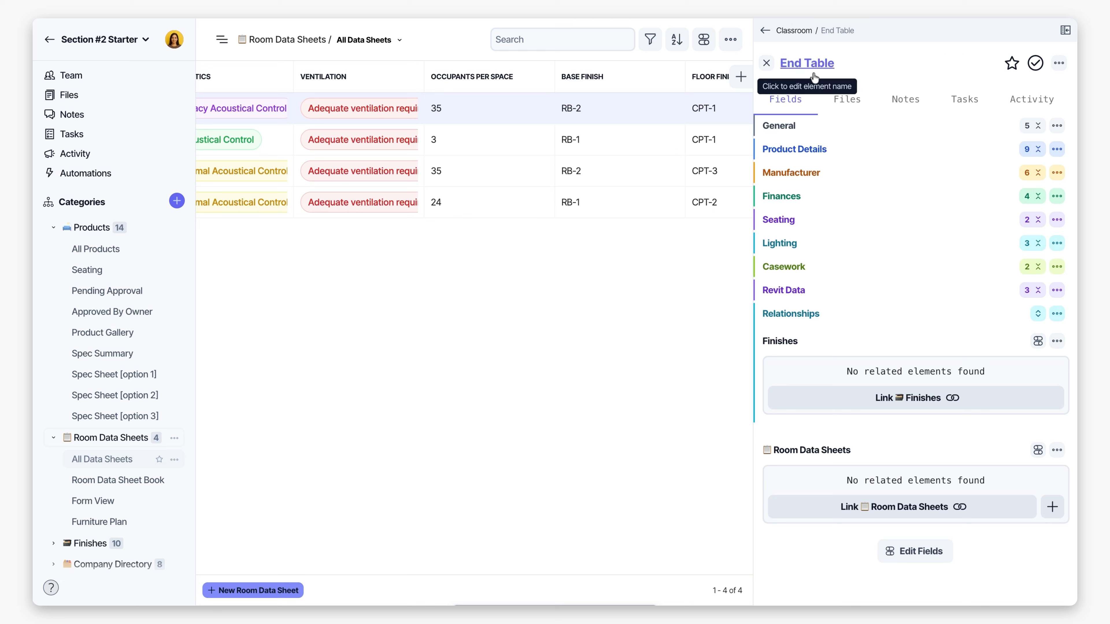
- Fill in the End Table's General fields with Item Tag TA-7, Description End Table and FFE Type Tables
click(782, 126)
click(798, 230)
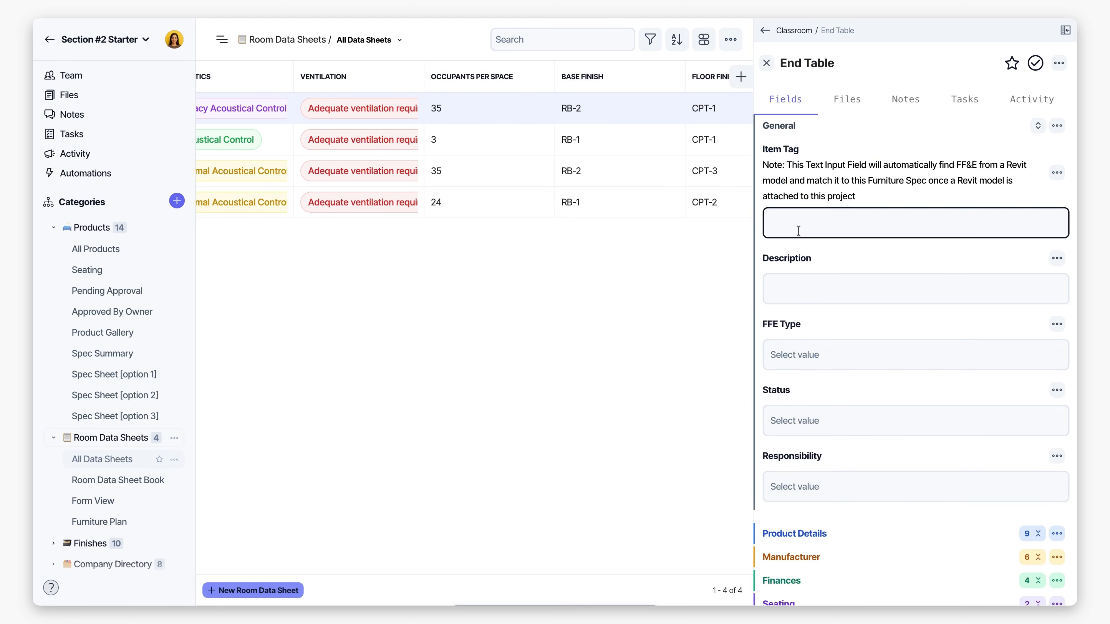
text(TA-7)
click(777, 297)
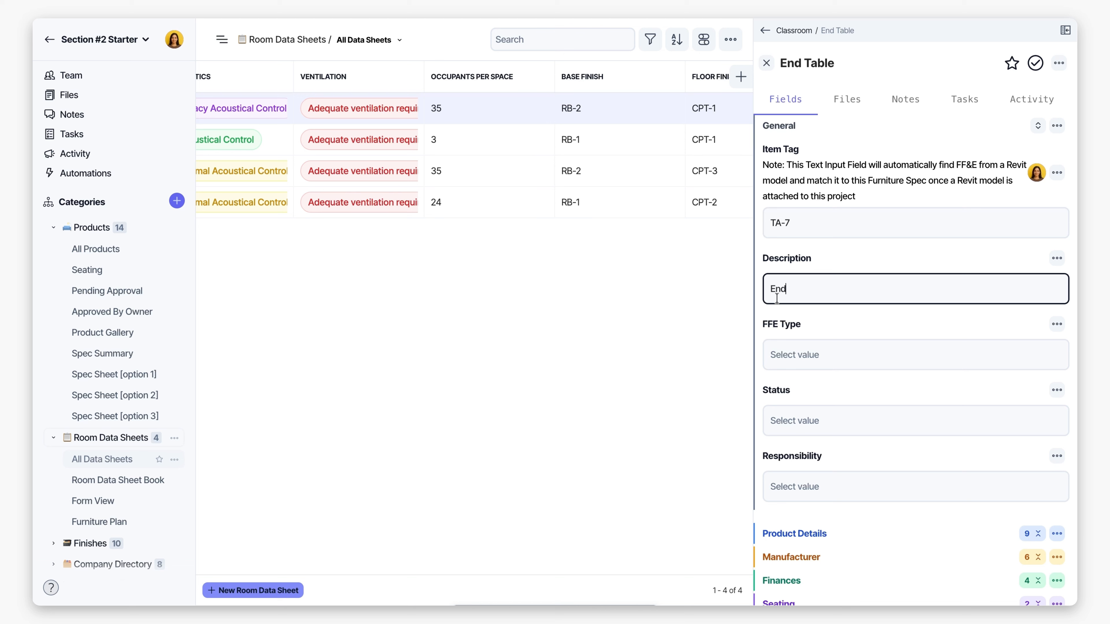
click(776, 354)
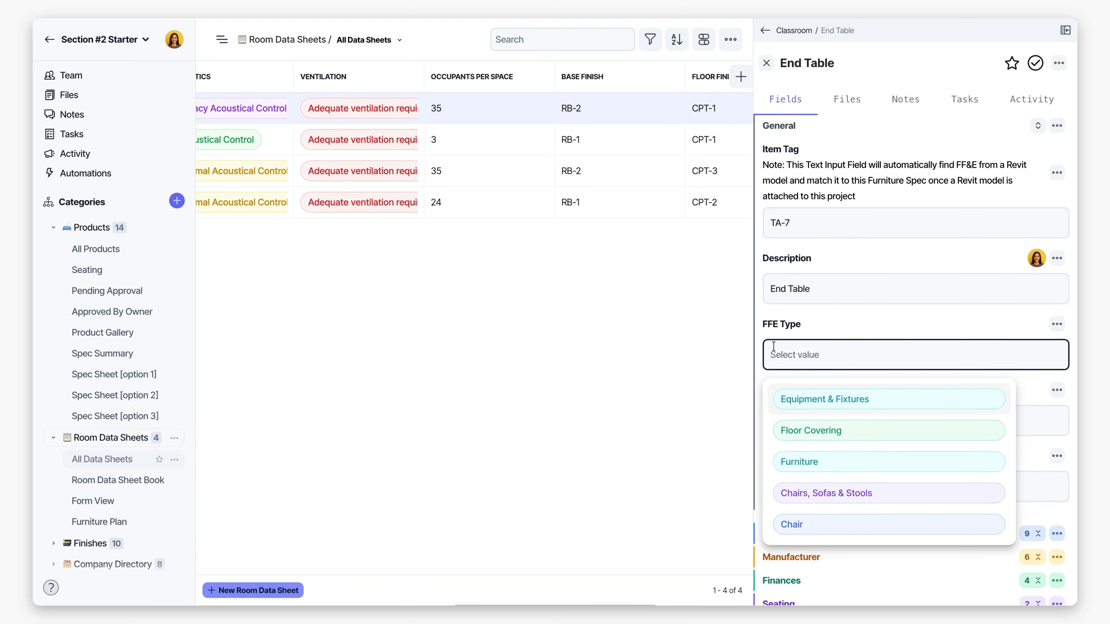
scroll(839, 464, down, 3)
scroll(818, 429, up, 3)
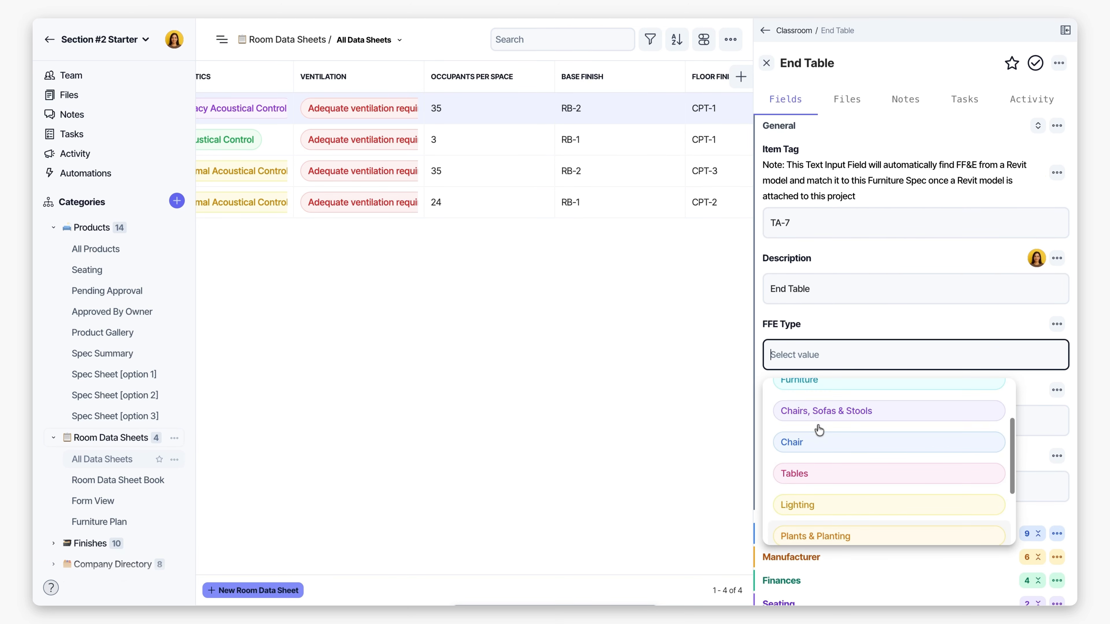
click(800, 481)
- Set the End Table's Status to Approved and Responsibility to OFCI, and return to the Classroom
click(797, 422)
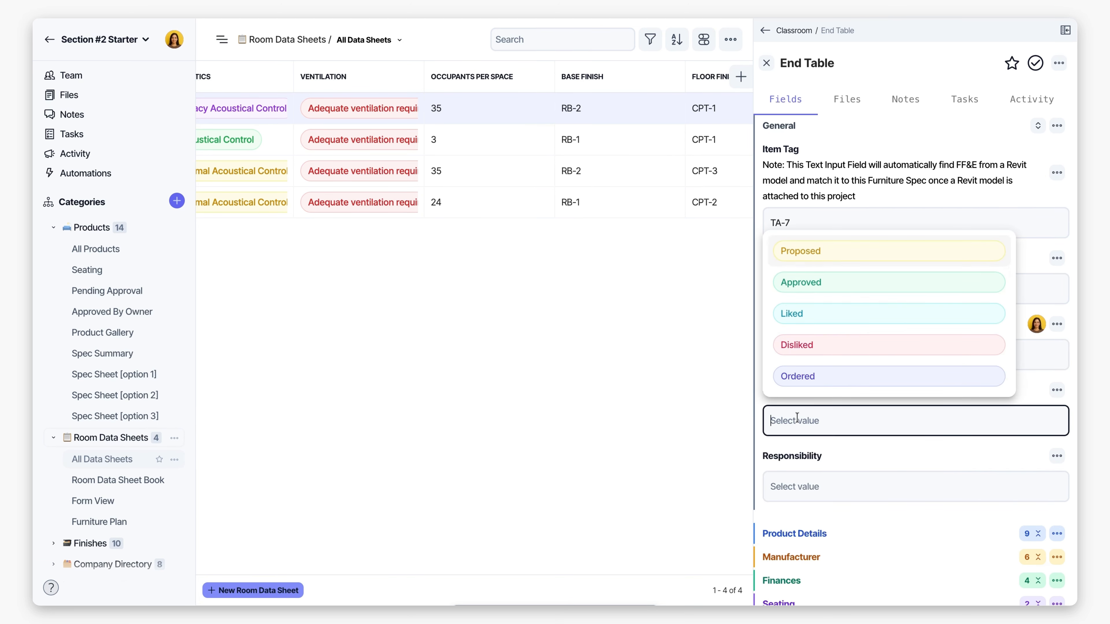
click(798, 292)
click(783, 494)
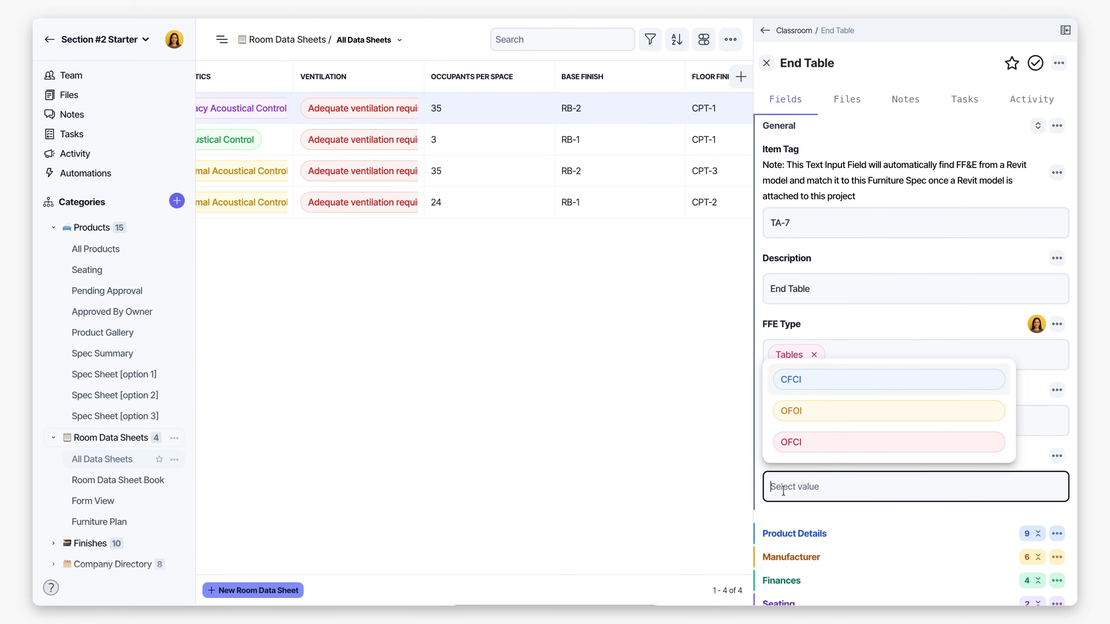
click(795, 443)
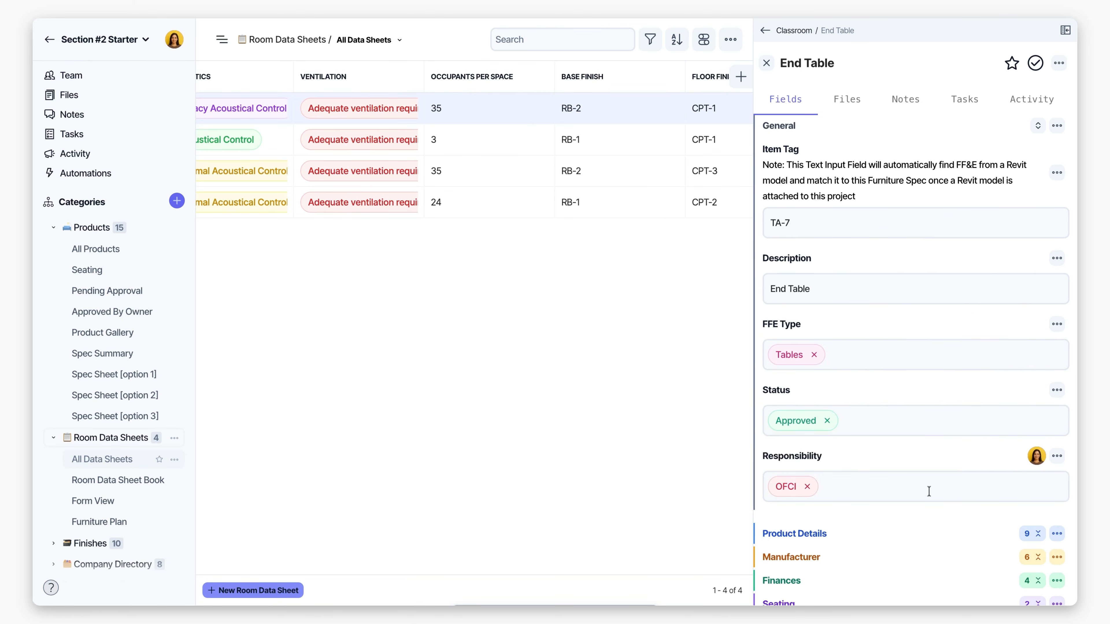
scroll(926, 493, down, 10)
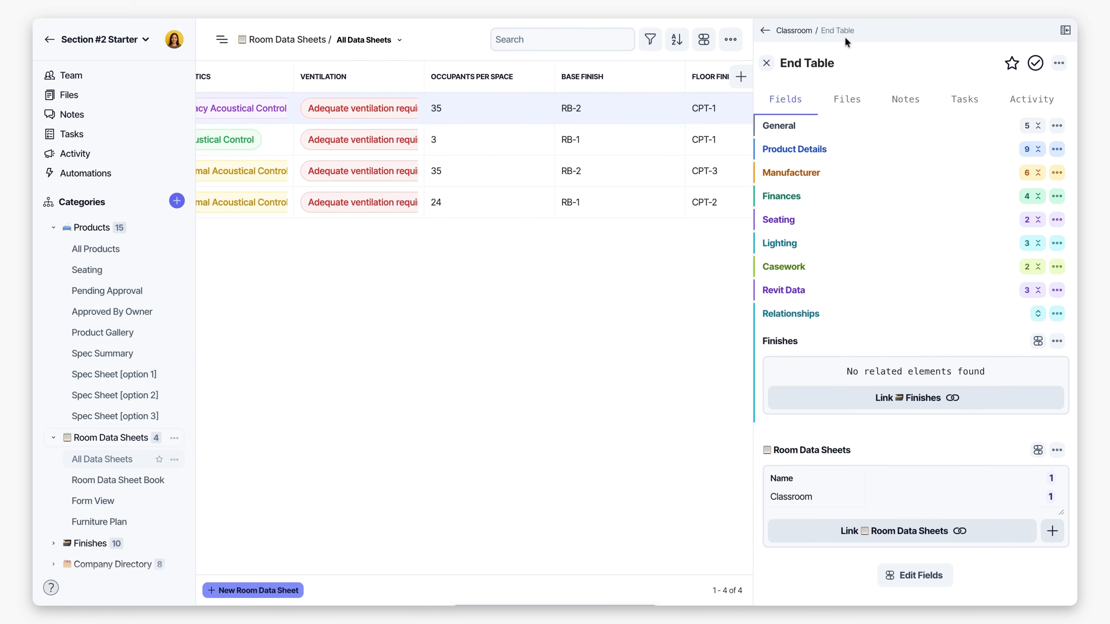
click(796, 31)
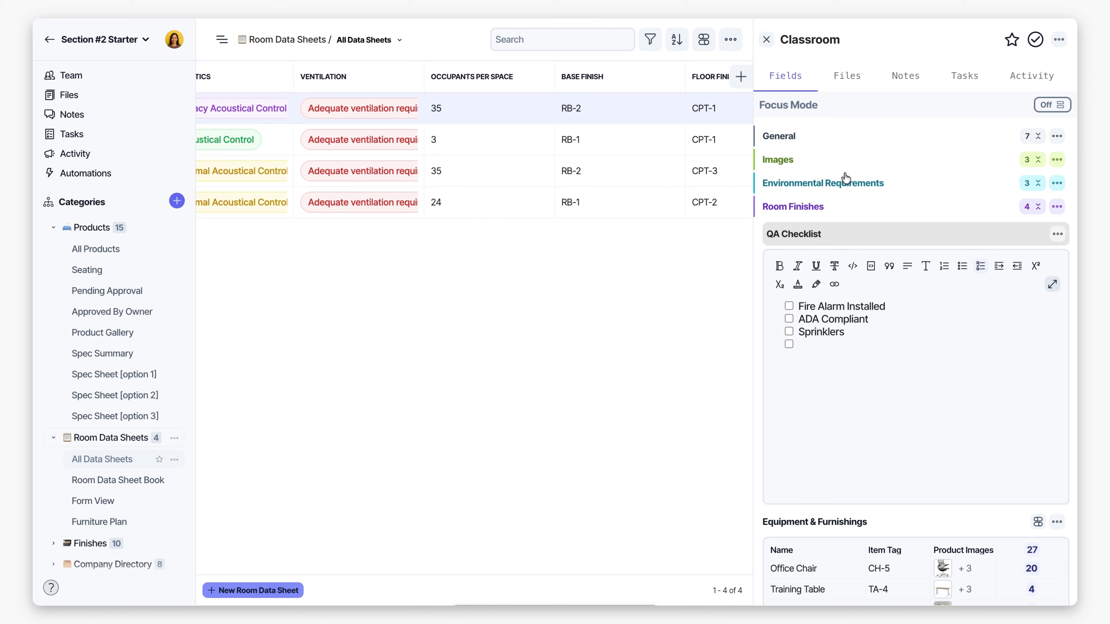
- Open the Office Chair from the Classroom's Equipment & Furnishings and review its General, Product Details and Room Data Sheets fields
scroll(845, 177, down, 4)
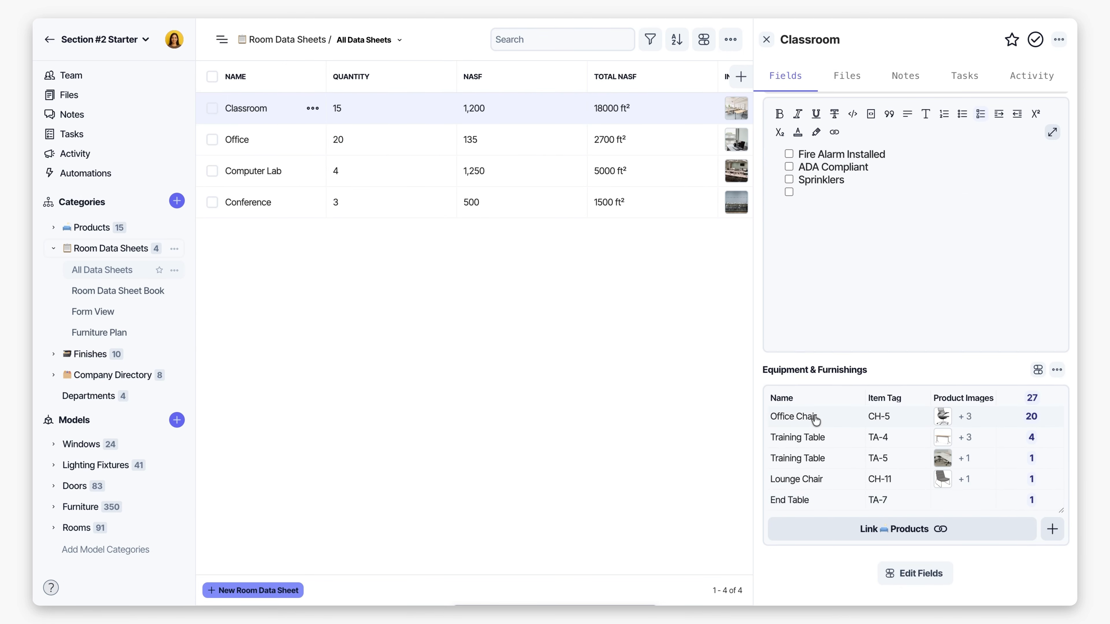
click(799, 421)
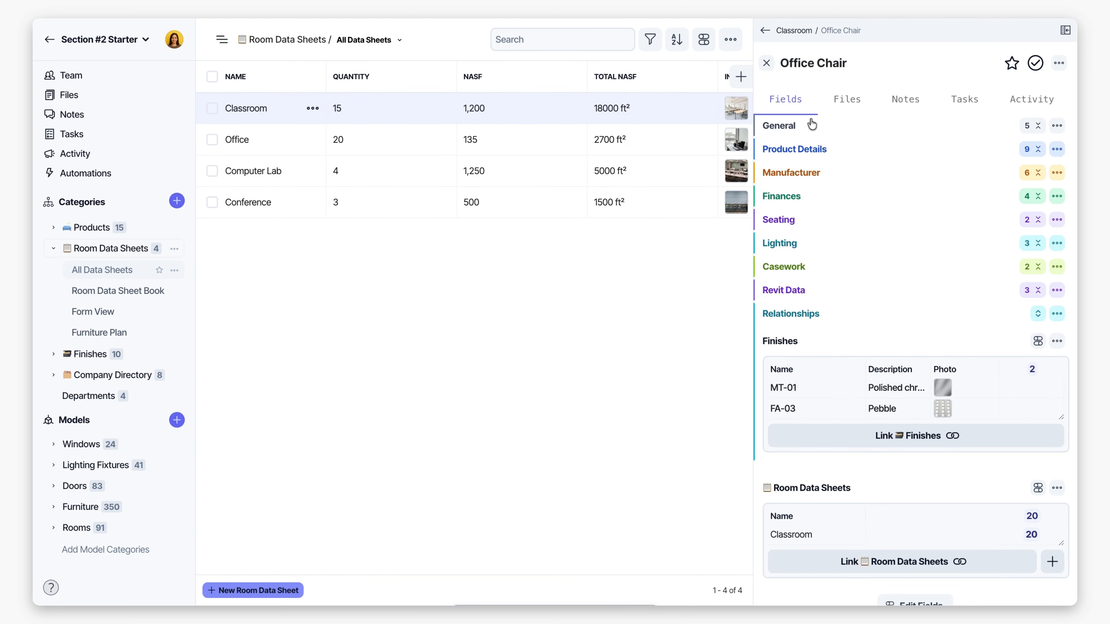
click(782, 126)
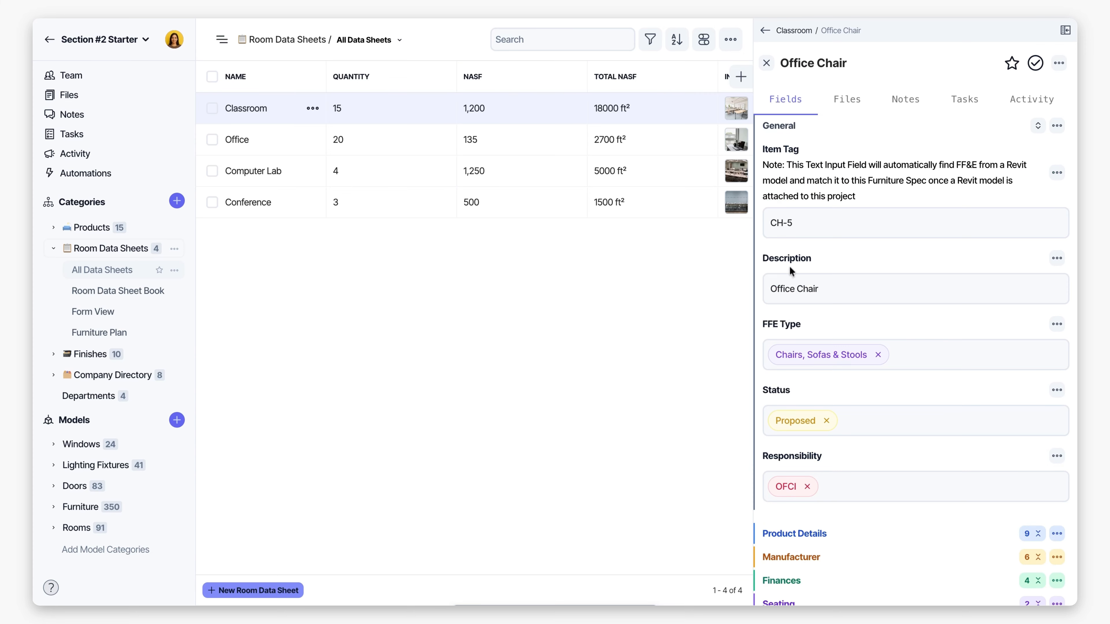
scroll(789, 275, down, 4)
click(784, 393)
scroll(815, 380, down, 4)
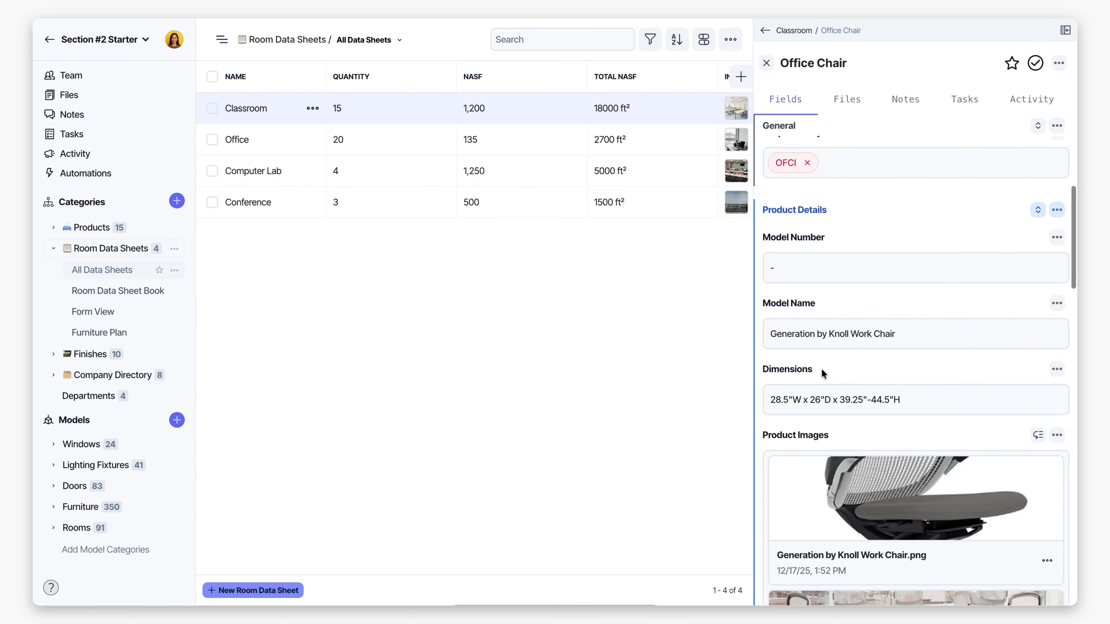
scroll(827, 347, down, 8)
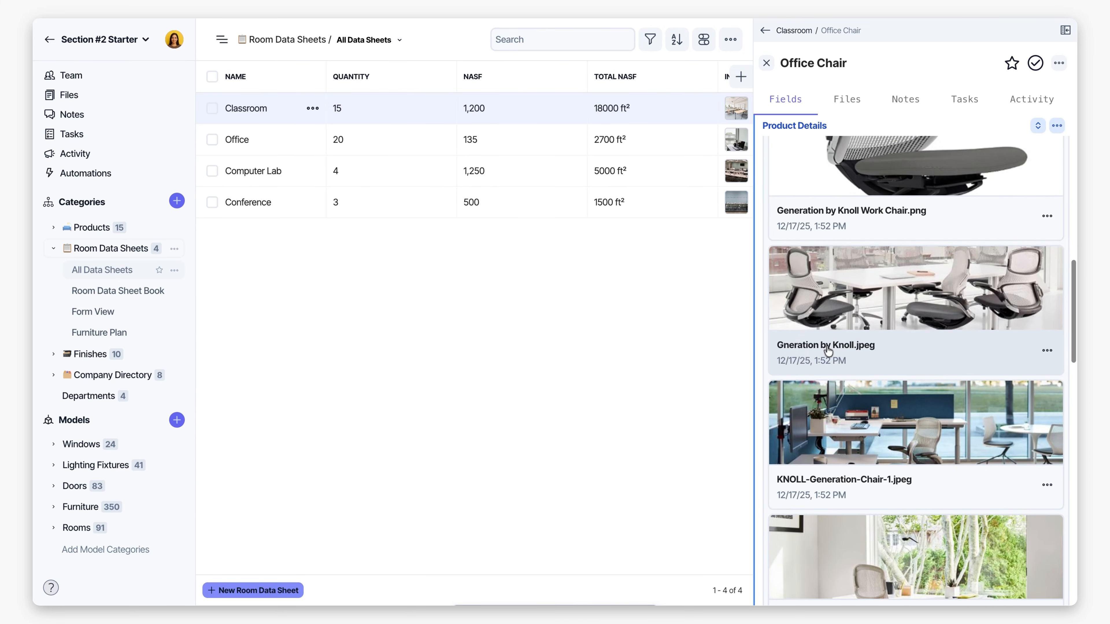
scroll(827, 348, down, 10)
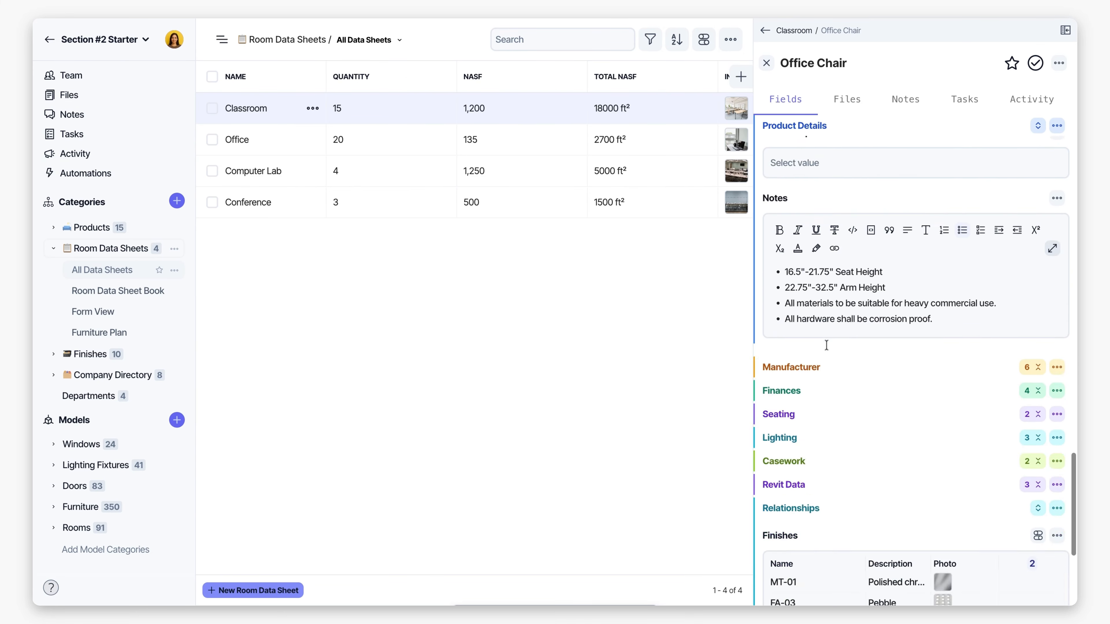
scroll(827, 345, down, 5)
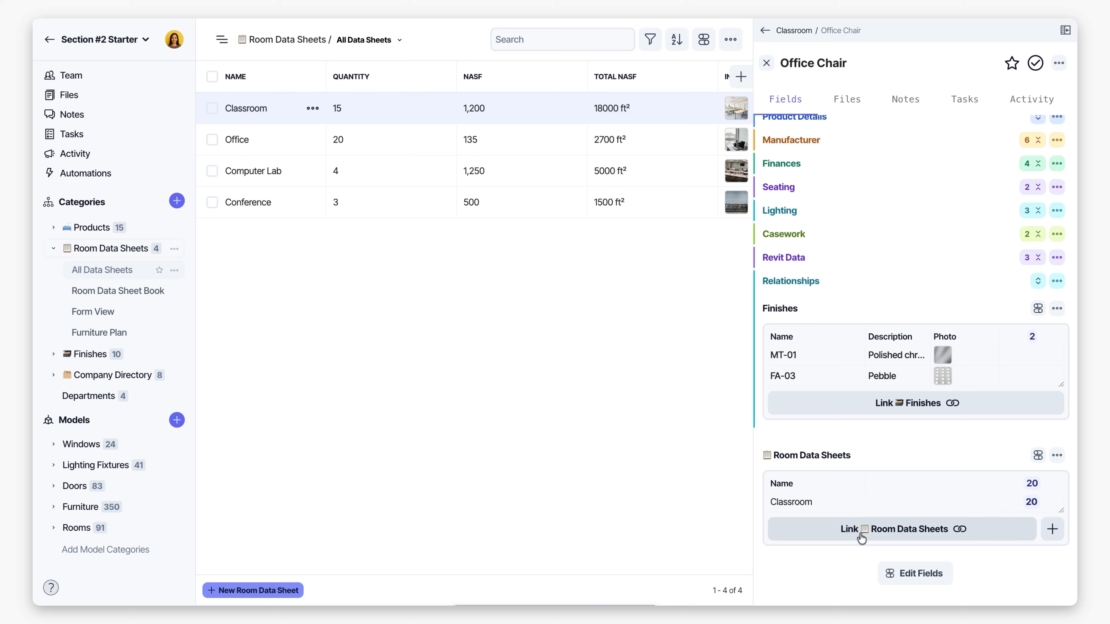
- Link the Computer Lab room data sheet to the Office Chair and set its quantity to 24
click(876, 535)
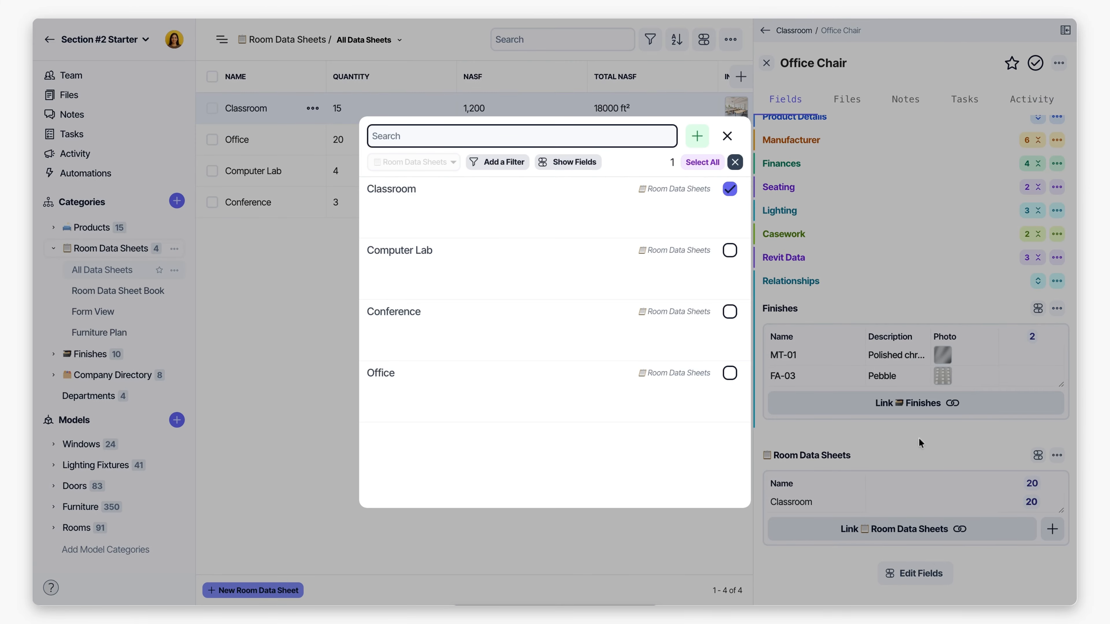
click(400, 265)
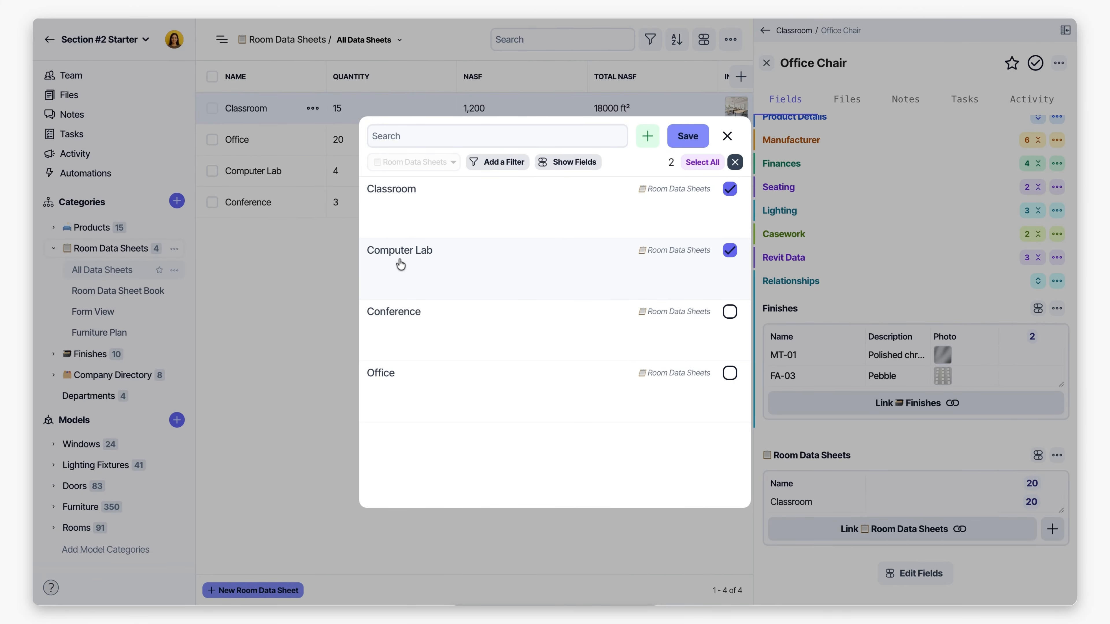
click(694, 139)
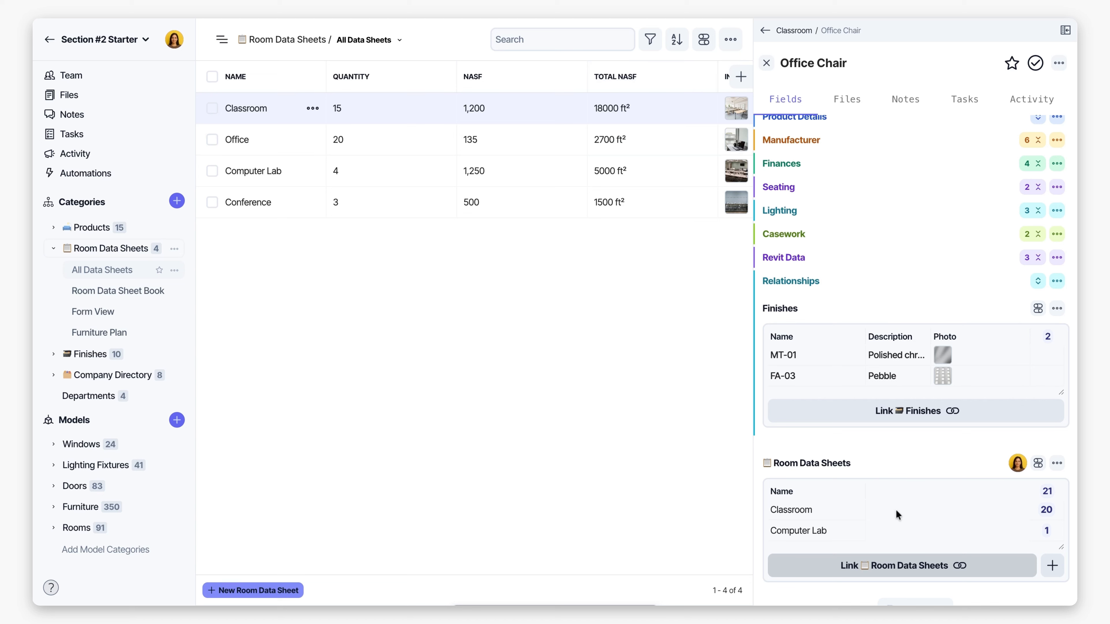
click(1046, 531)
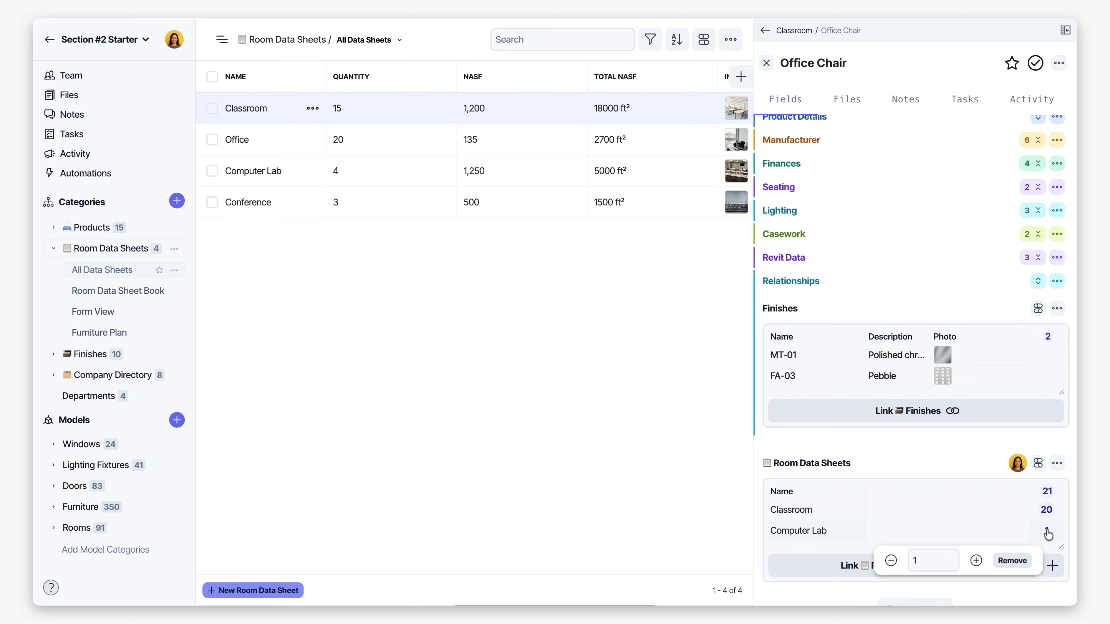
click(935, 560)
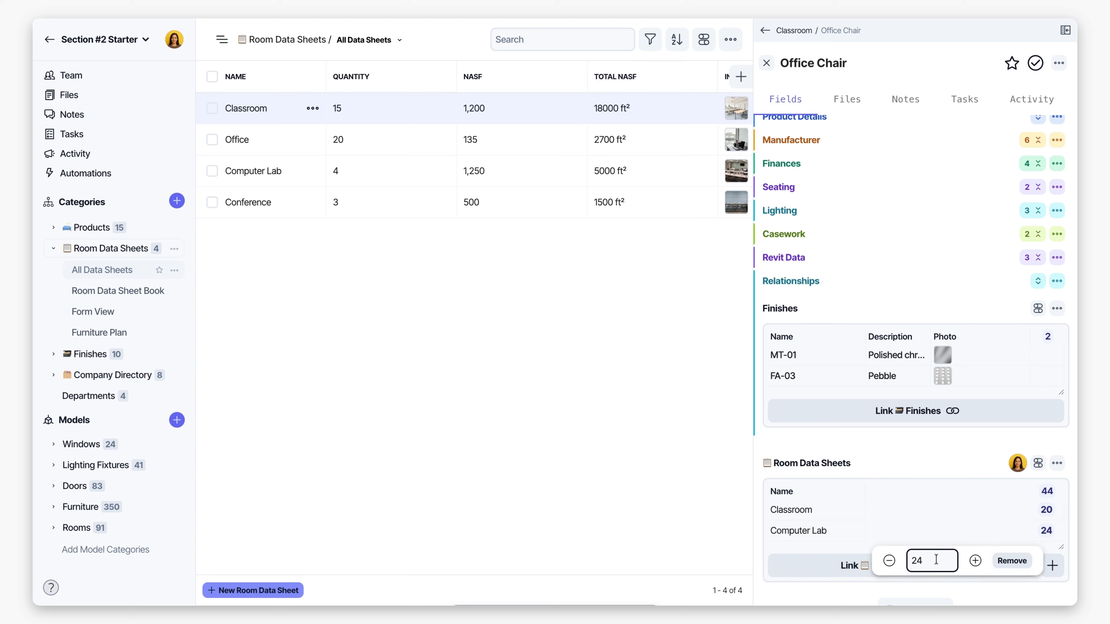
click(935, 455)
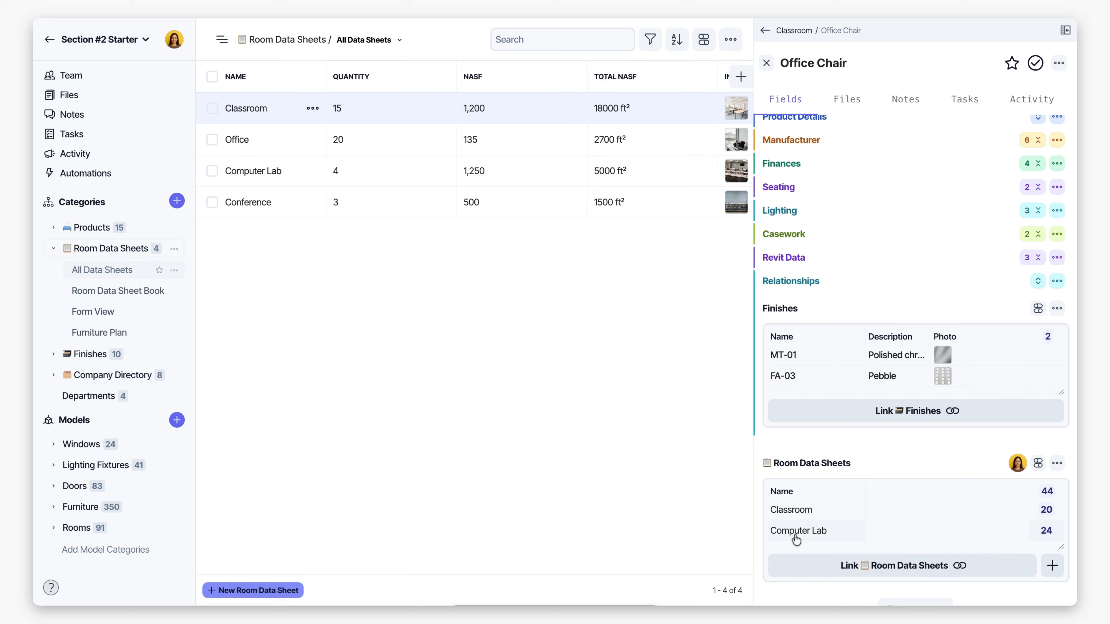
- Open the linked Computer Lab and remove FFE Type from the fields shown in its Equipment & Furnishings table
scroll(804, 535, down, 1)
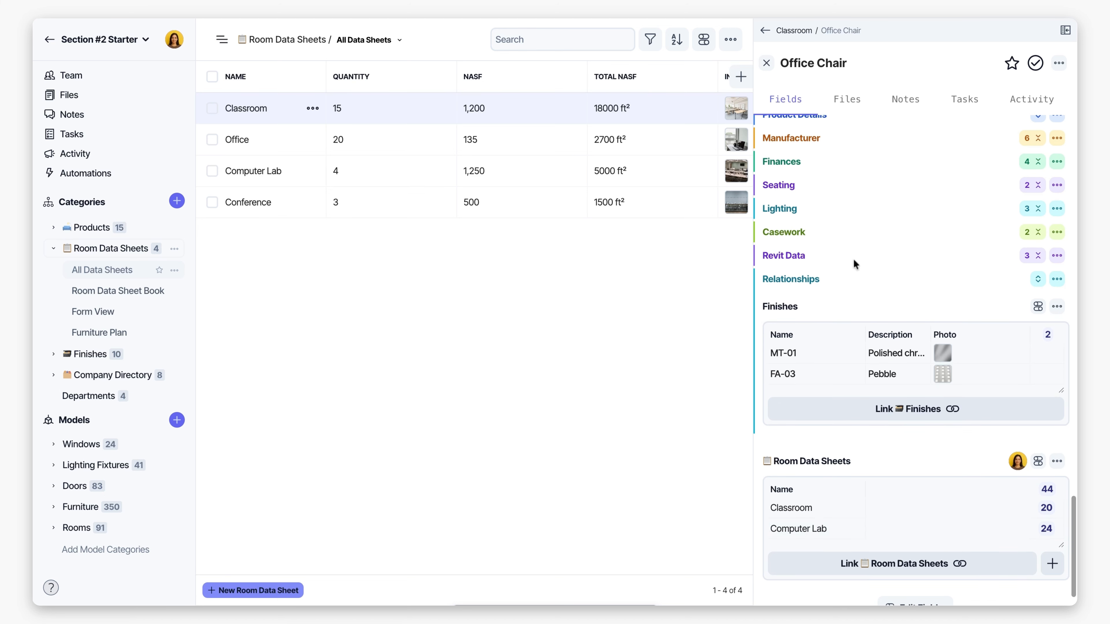
click(797, 530)
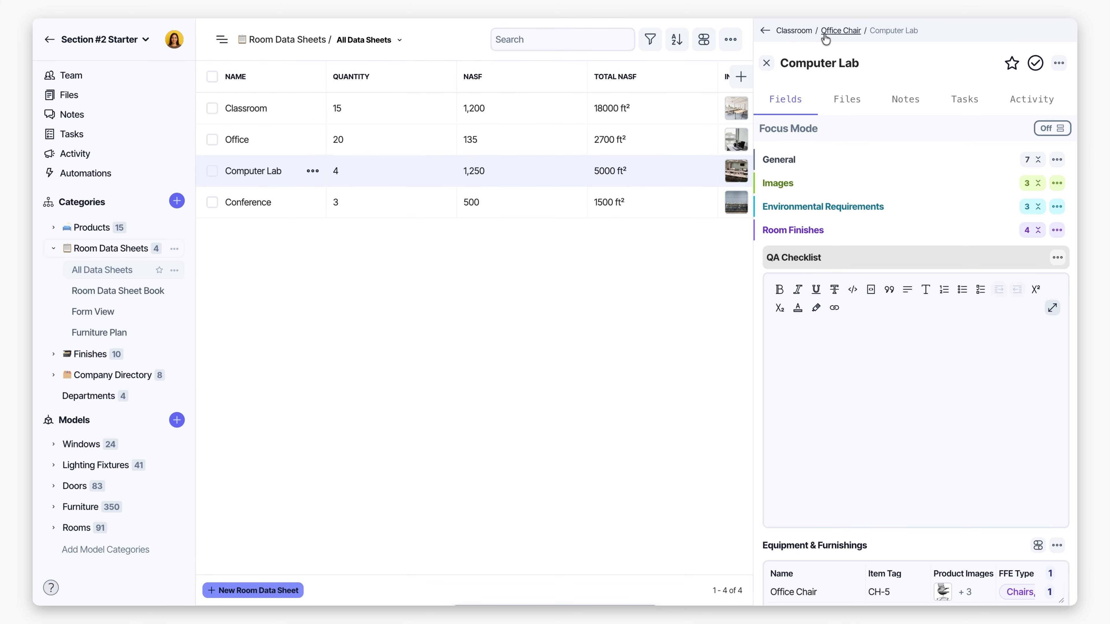
scroll(883, 457, down, 2)
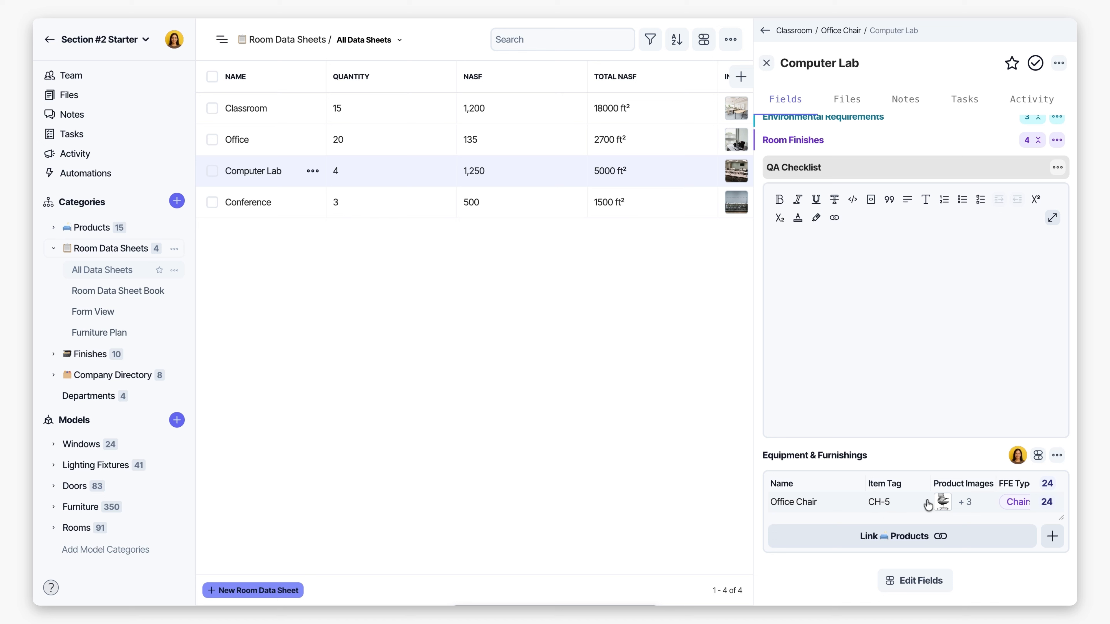
scroll(994, 505, right, 2)
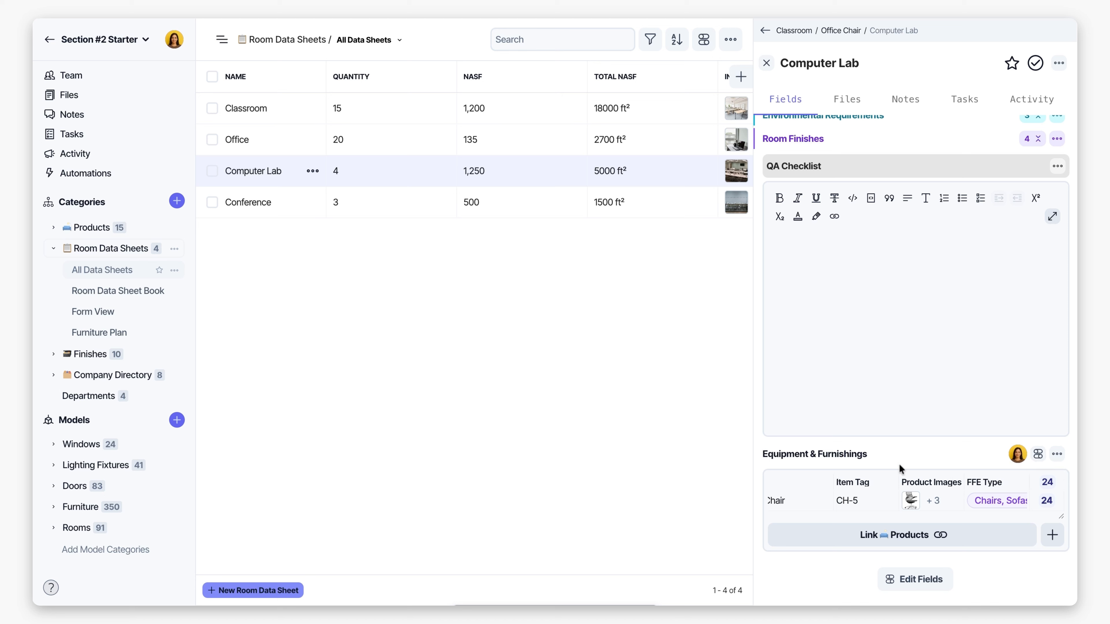
click(1039, 455)
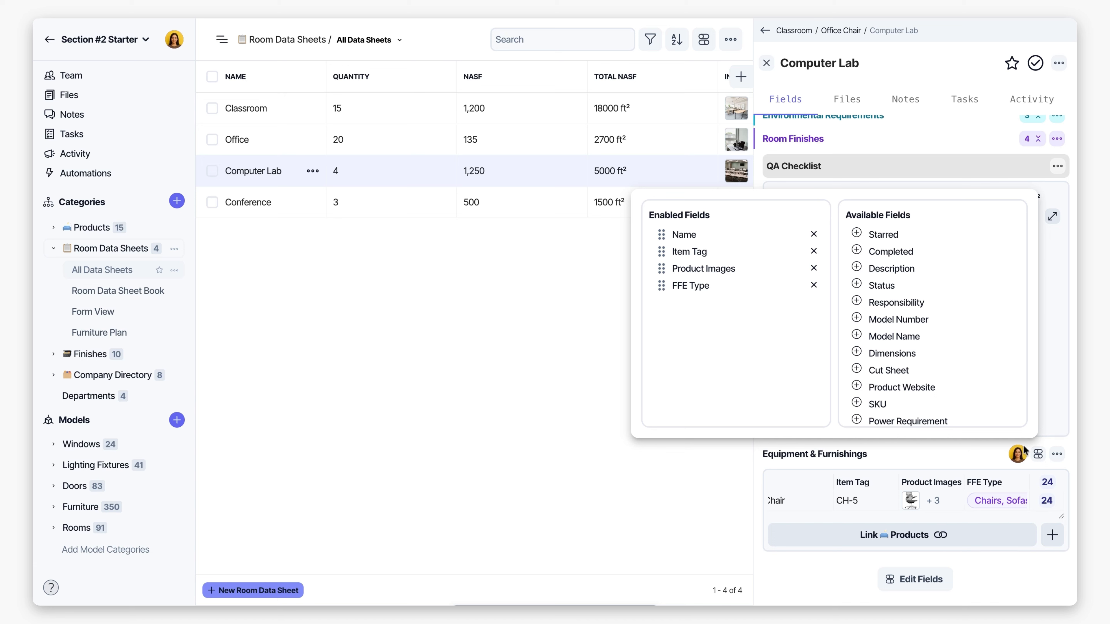
click(813, 287)
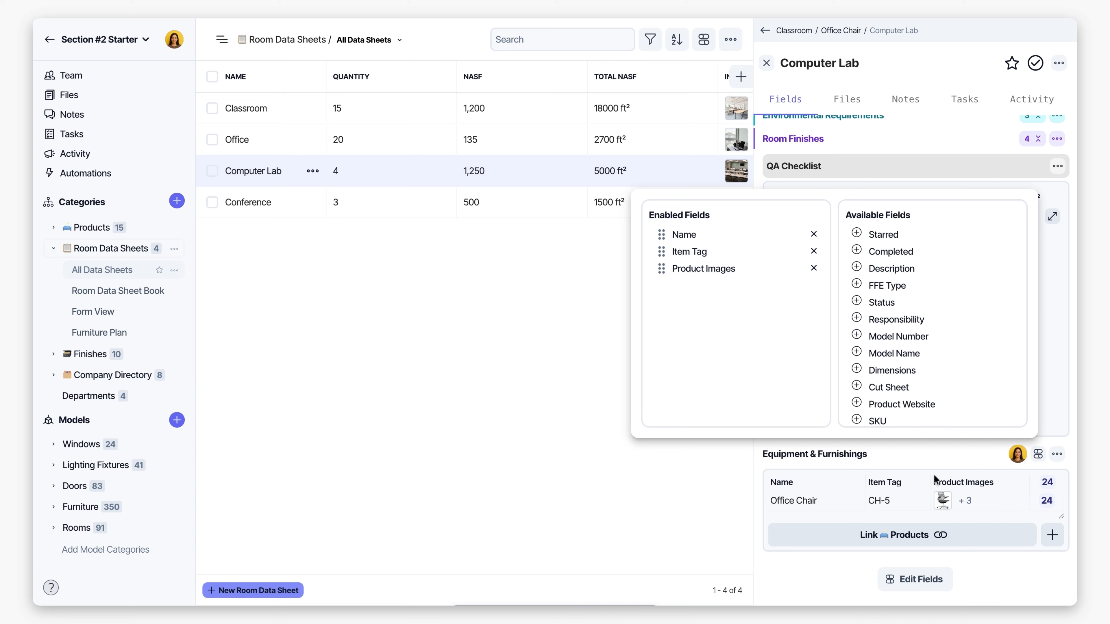
click(926, 456)
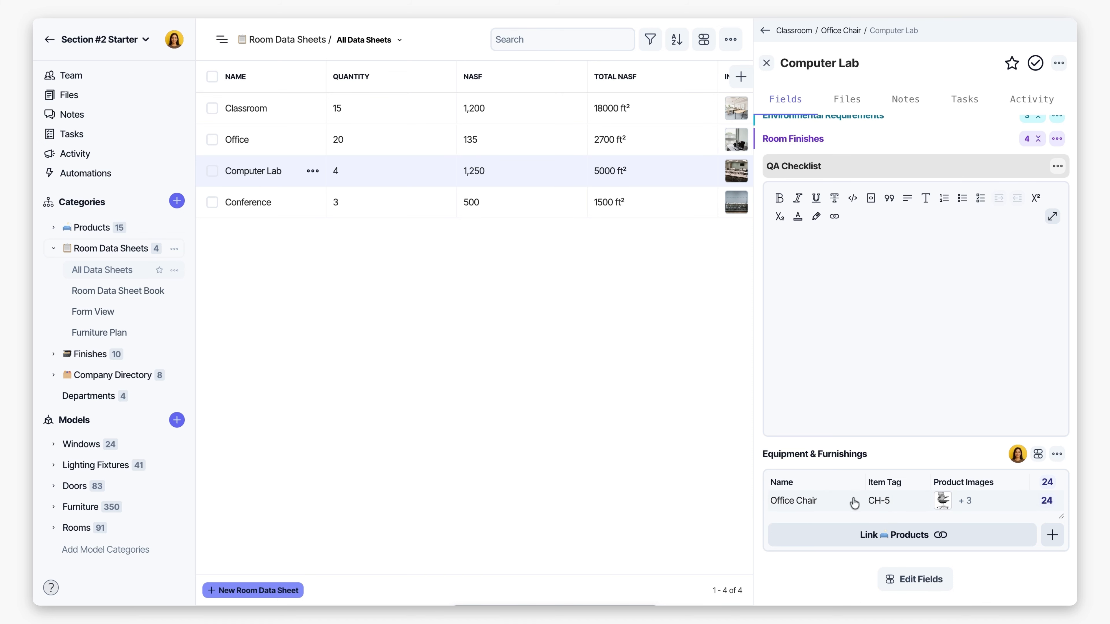
- Close the Computer Lab details and enable the Equipment & Furnishings field as a column in the All Data Sheets table
click(767, 66)
scroll(825, 173, right, 10)
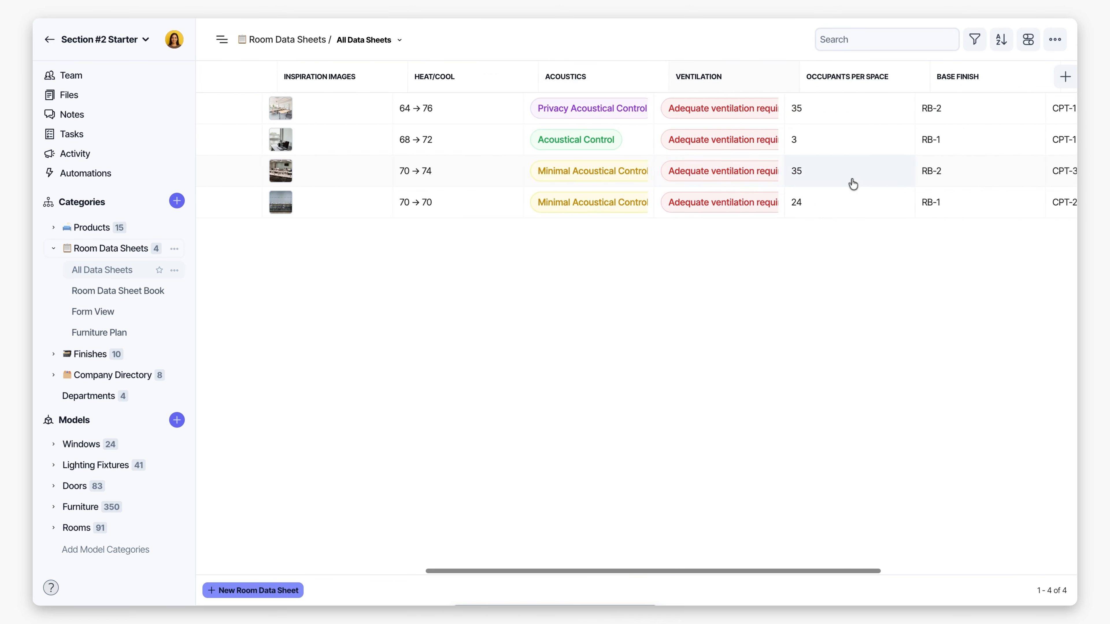
scroll(853, 184, right, 8)
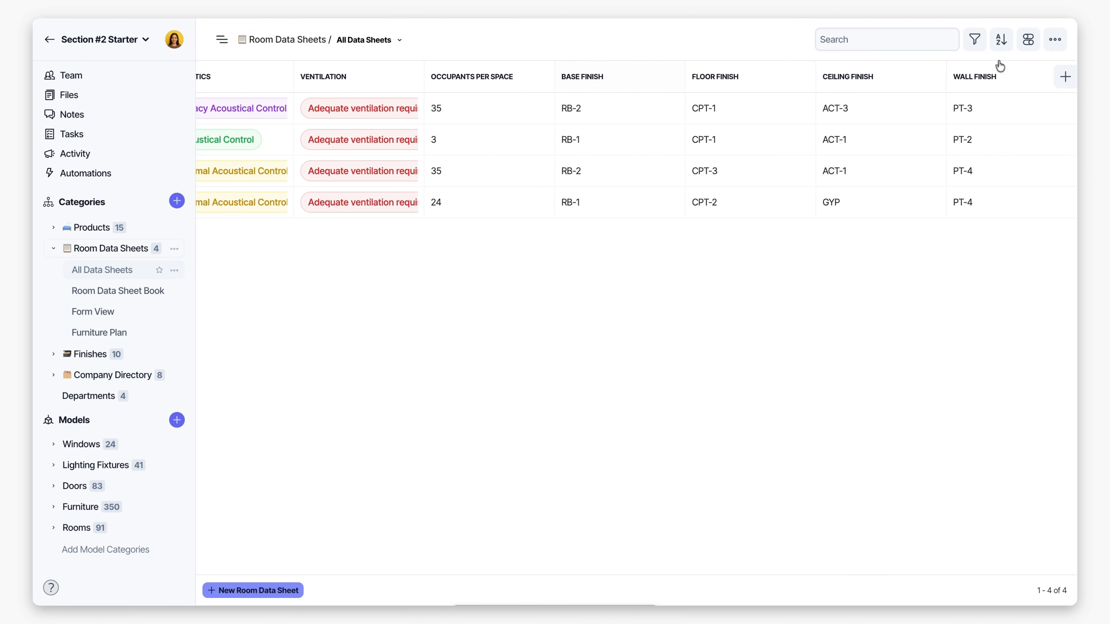
click(1029, 39)
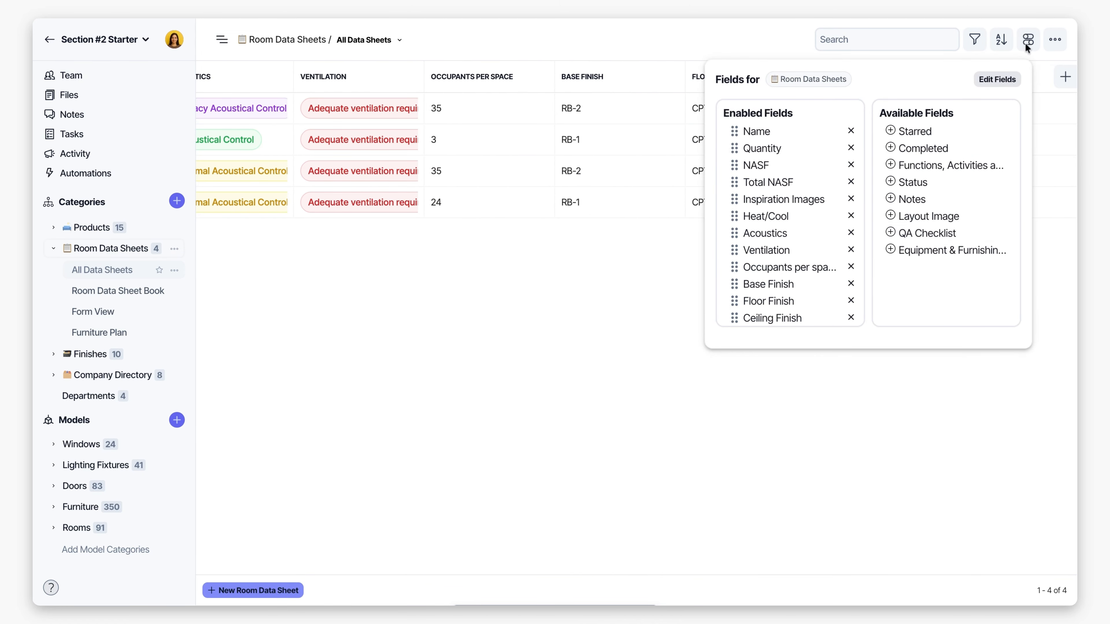
click(891, 251)
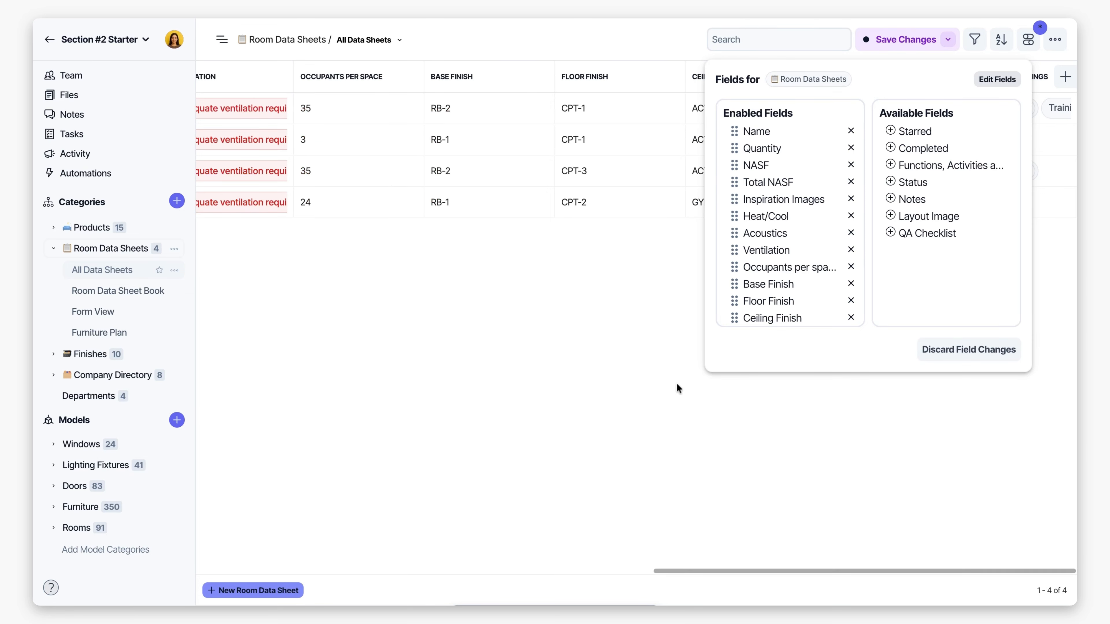
click(678, 388)
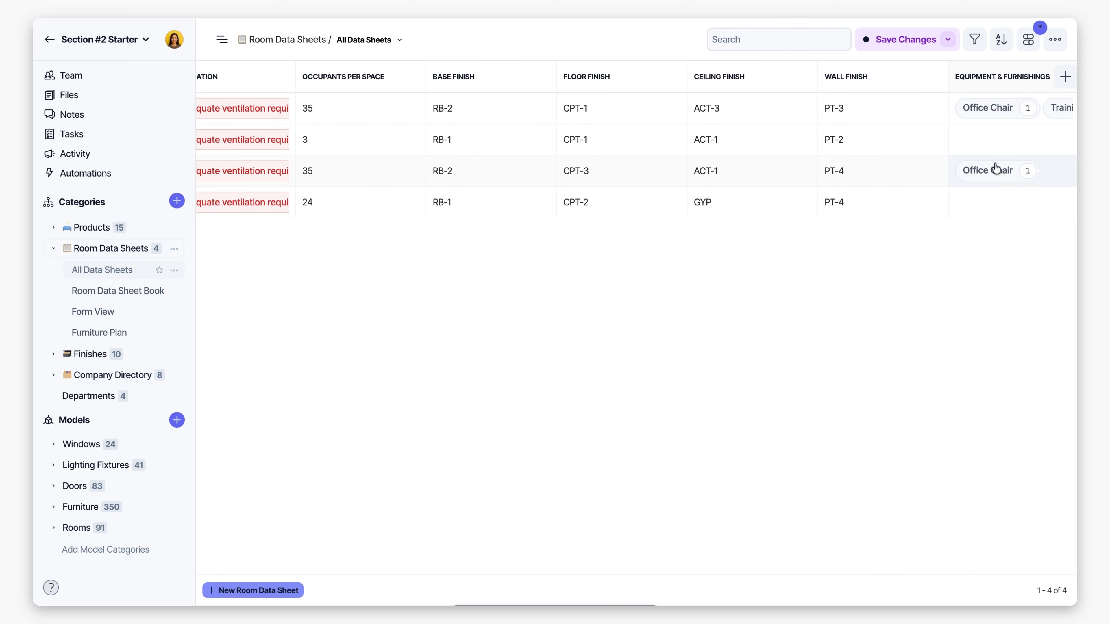
scroll(985, 165, left, 2)
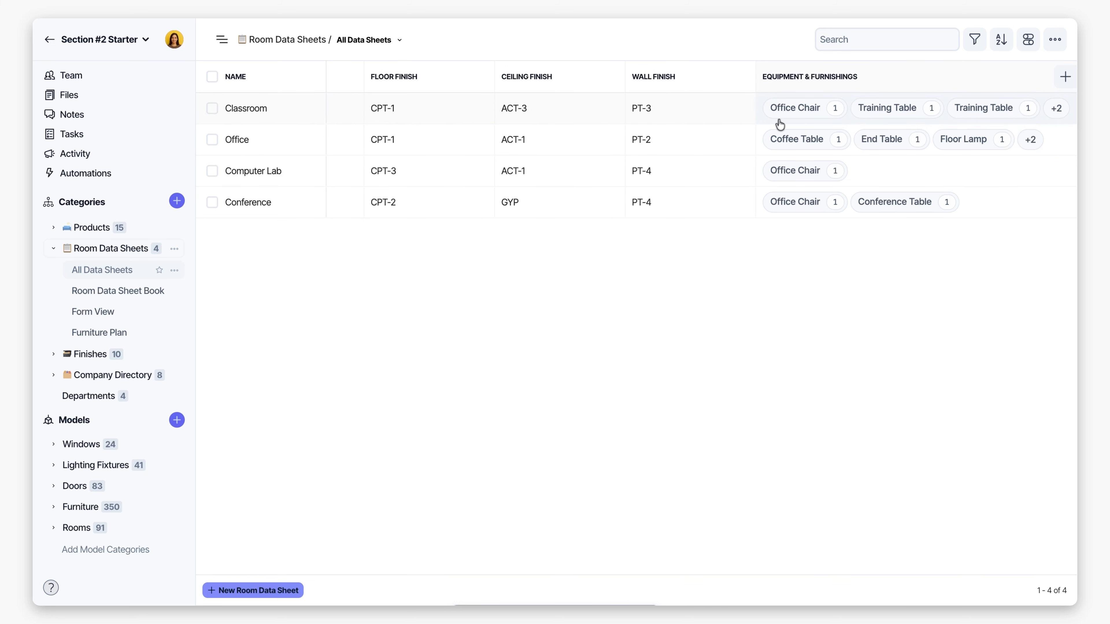
- Create a field named Furnishing Images that pulls Product Images from the products linked through Equipment & Furnishings
click(1065, 80)
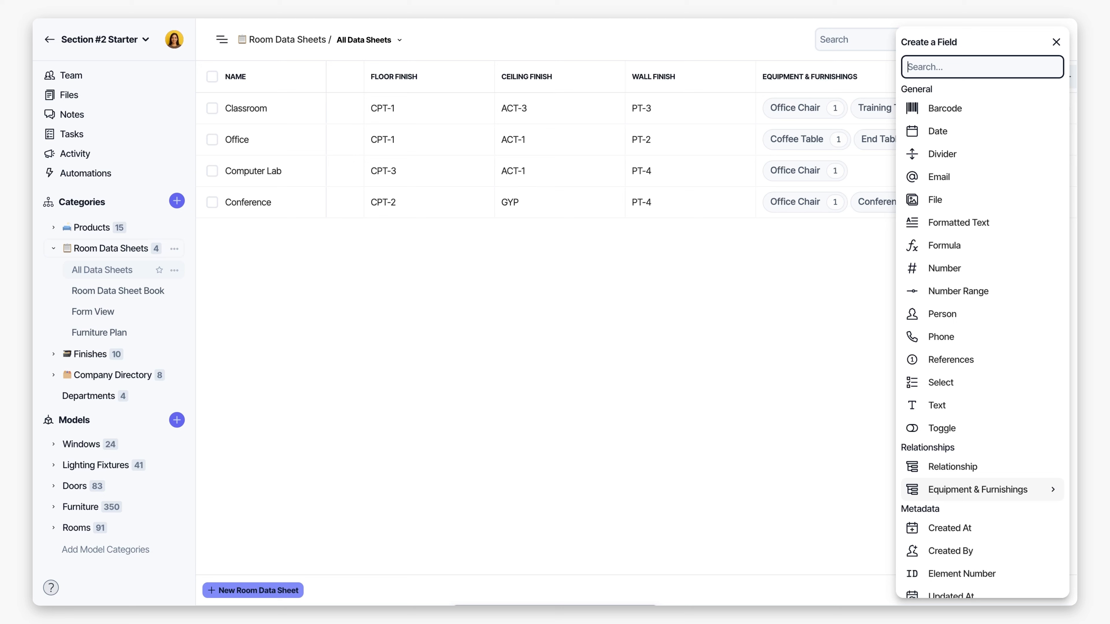
click(955, 490)
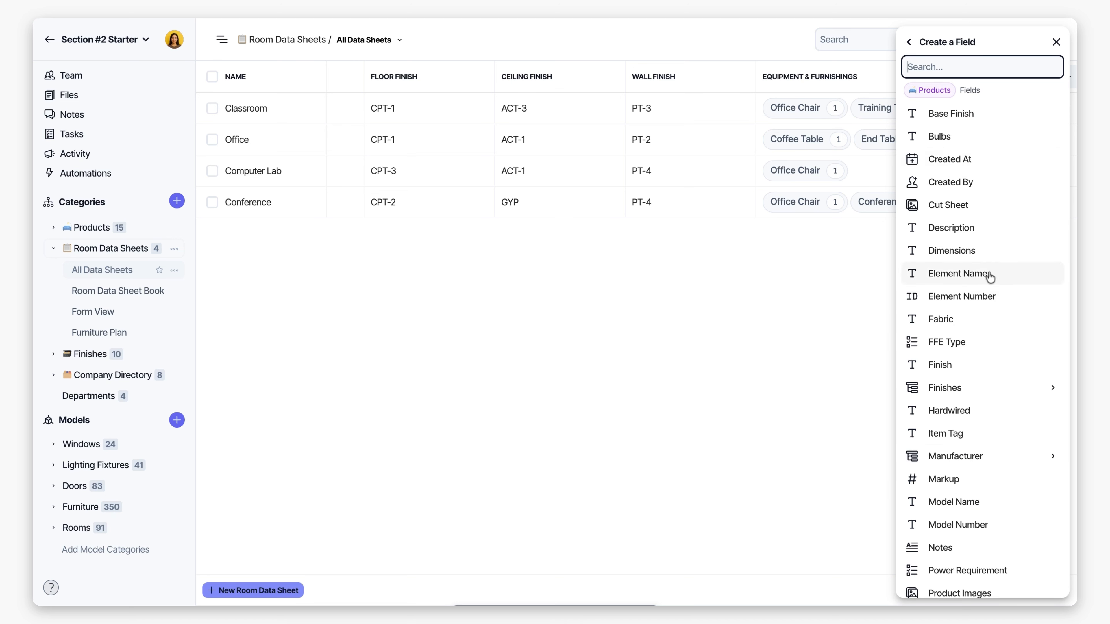
scroll(999, 245, down, 3)
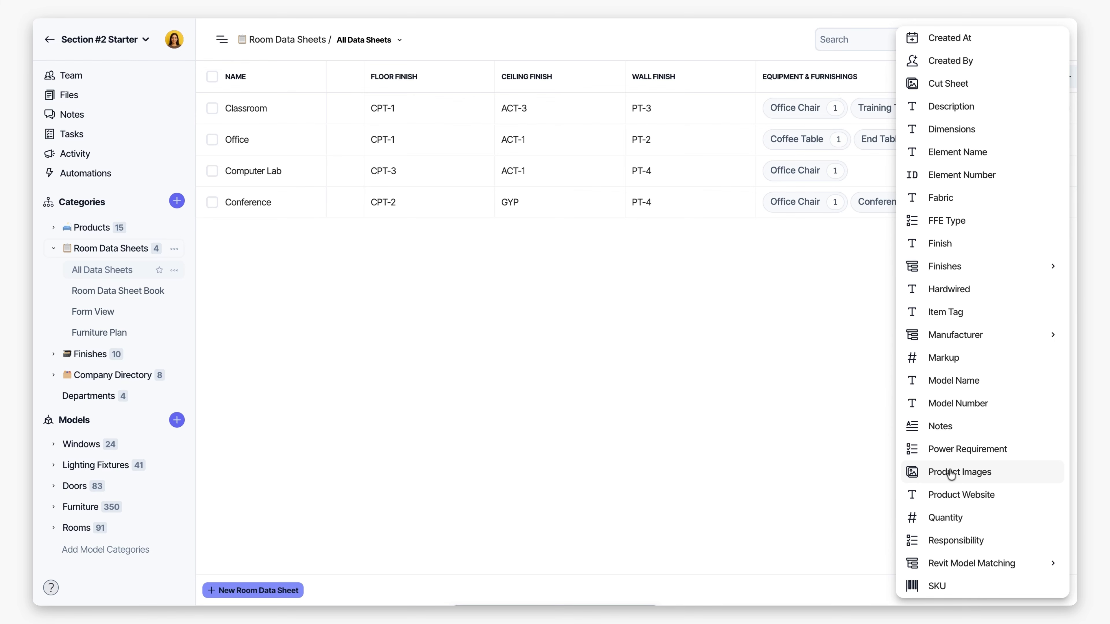
click(951, 474)
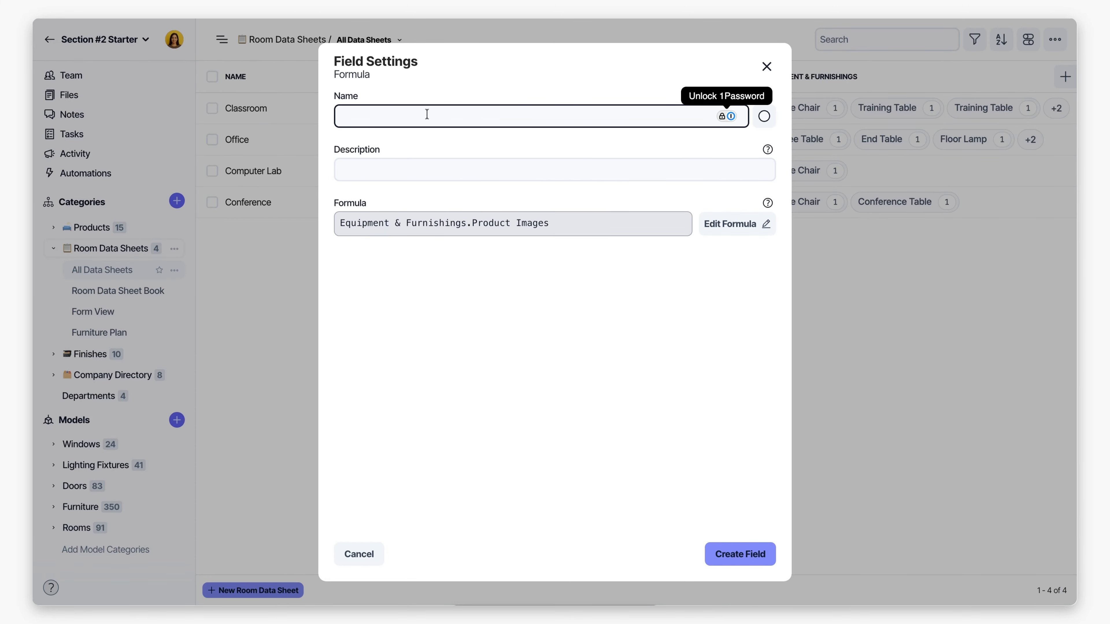
text(Furnishing Images)
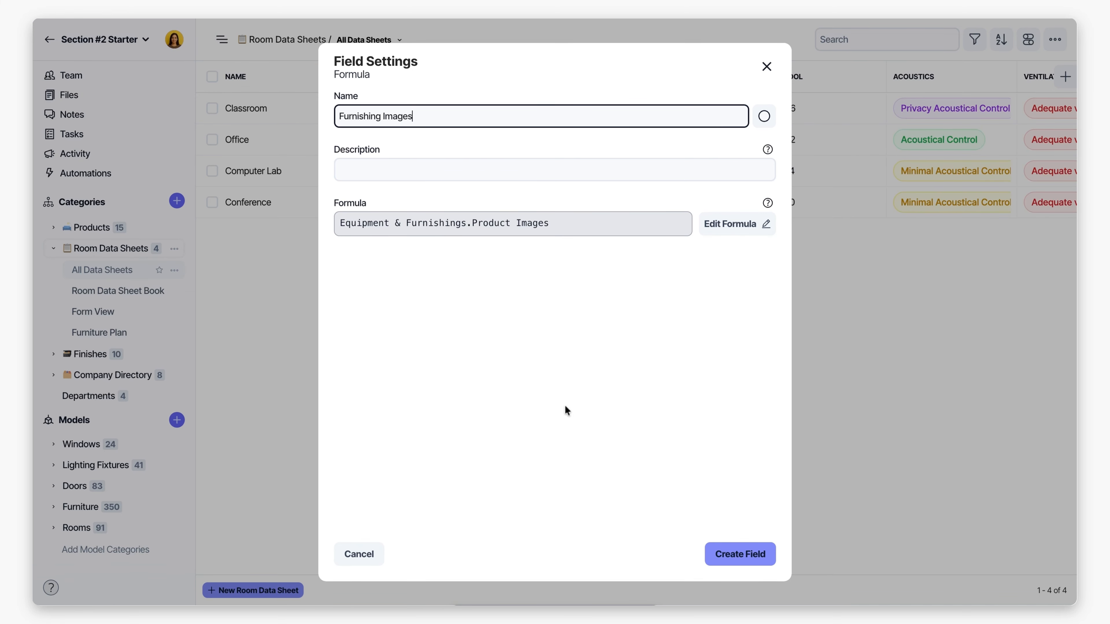
click(717, 558)
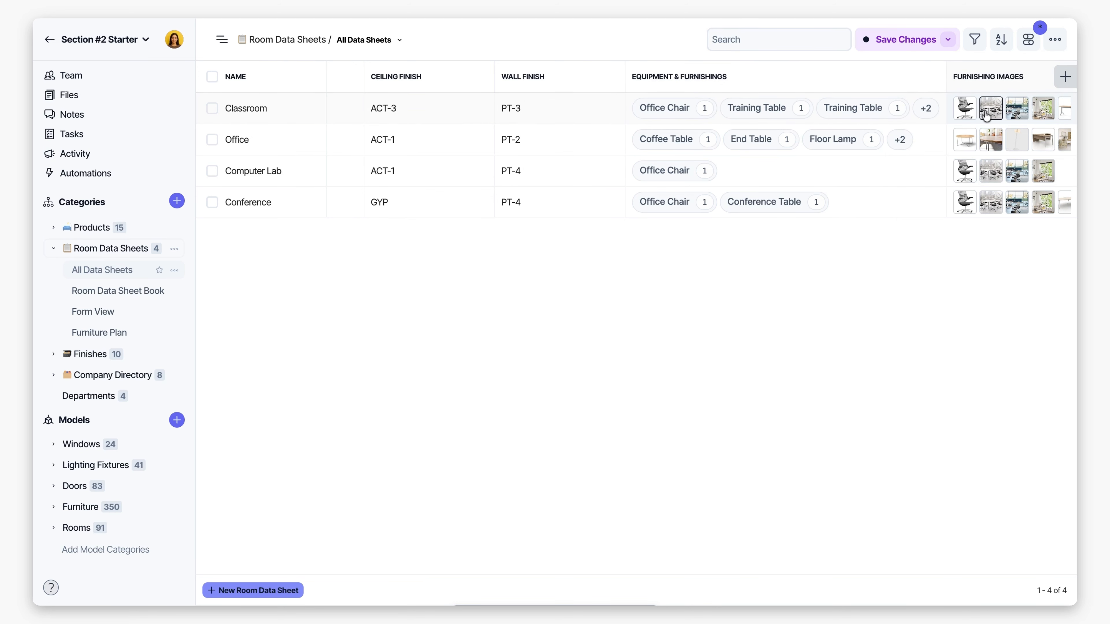
- Preview the Classroom's furnishing images in the table and examine the Furnishing Images field in the Classroom's details
mouse_move(1016, 115)
mouse_move(964, 112)
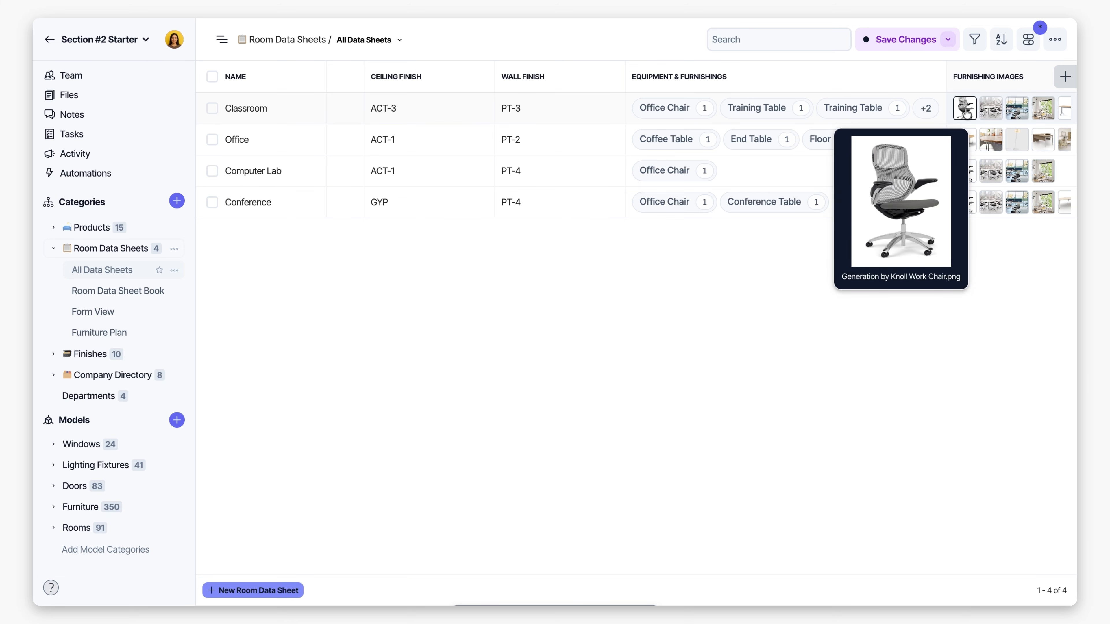
click(617, 109)
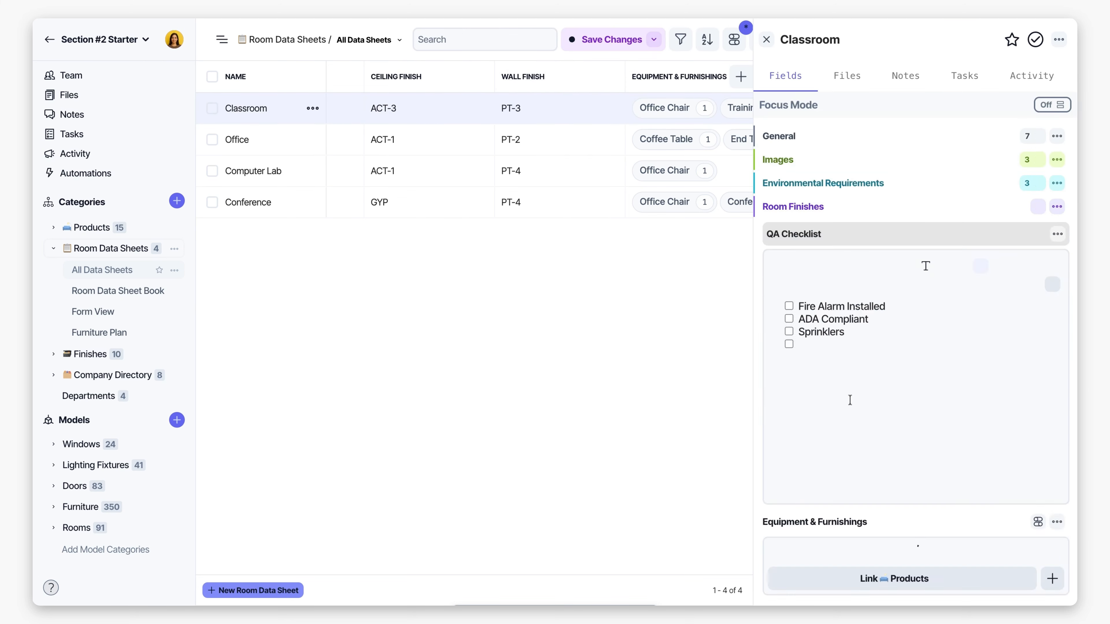
scroll(849, 400, down, 10)
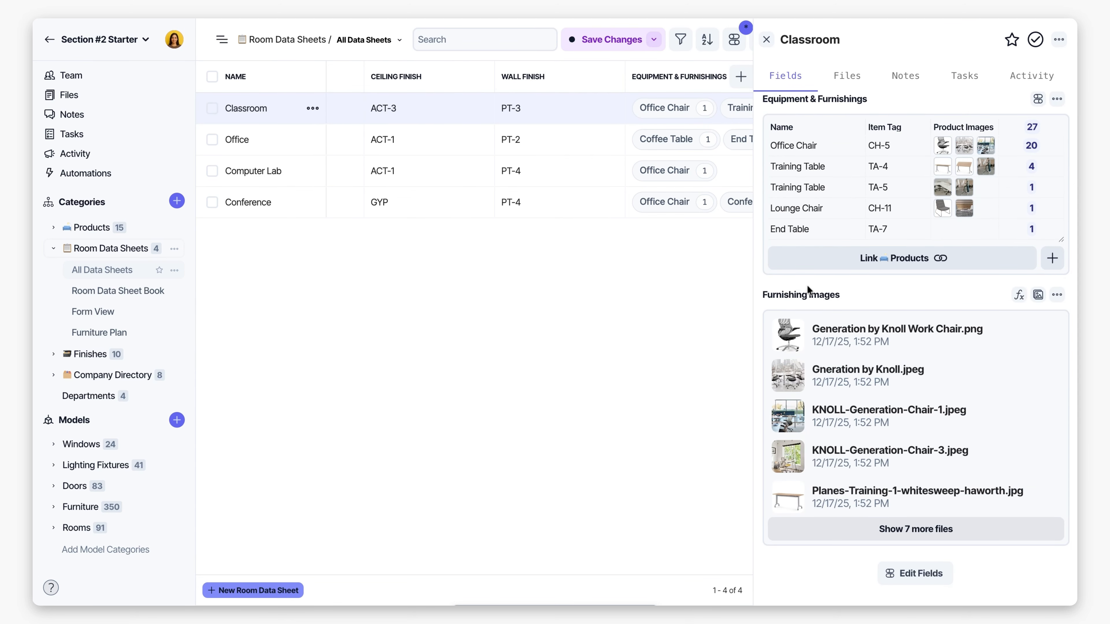
- Expand the Classroom's furnishing images, remove the TA-5 Training Table from its Equipment & Furnishings, and close the details
click(836, 532)
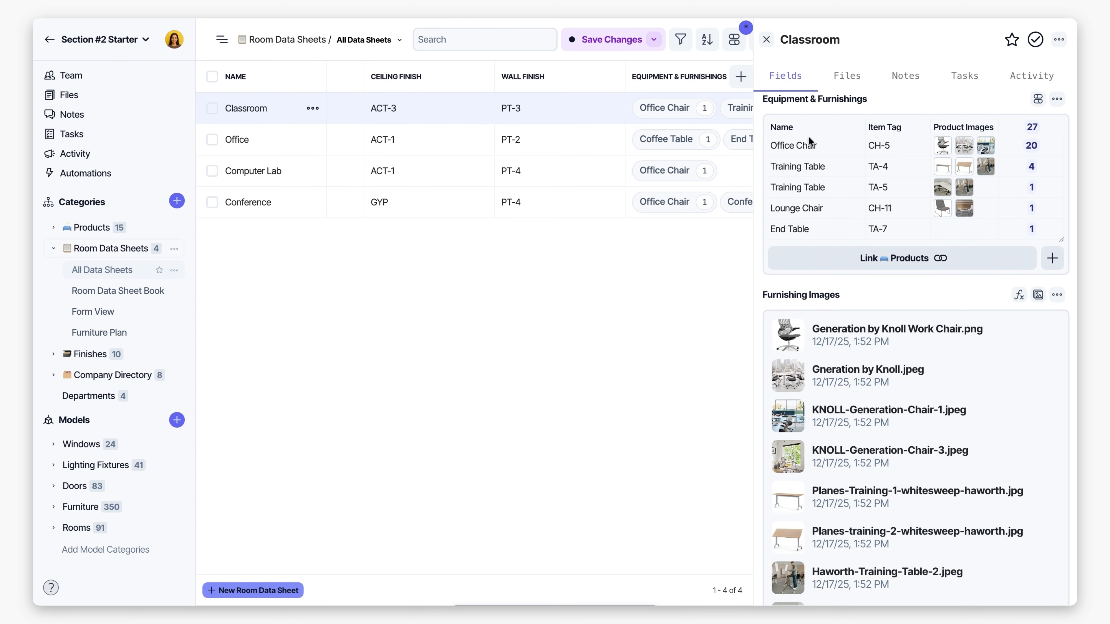
click(1032, 191)
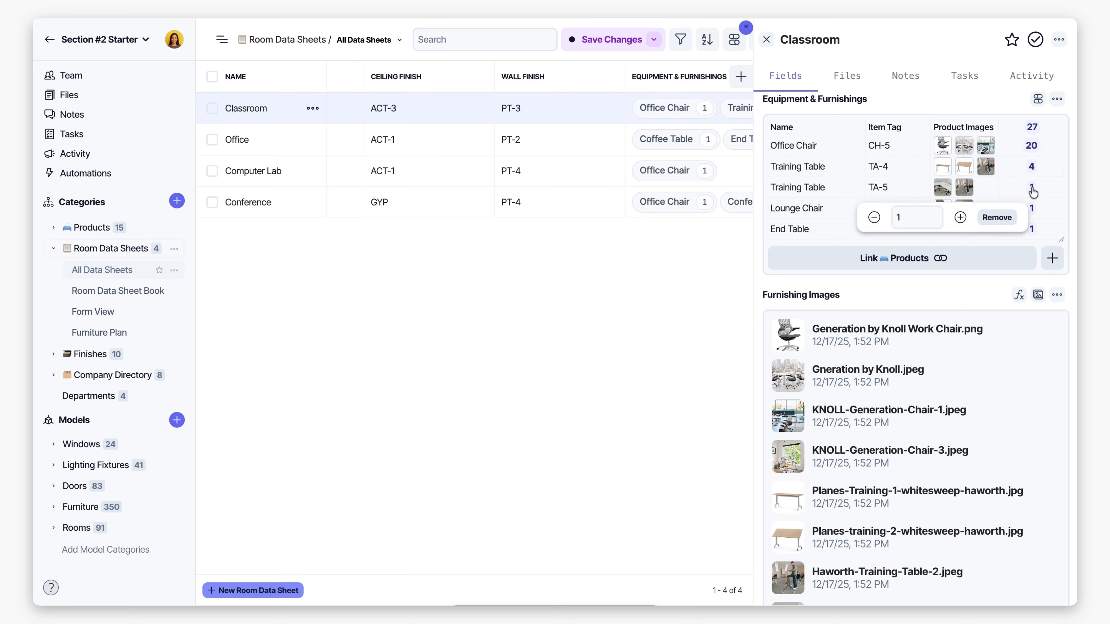
click(998, 219)
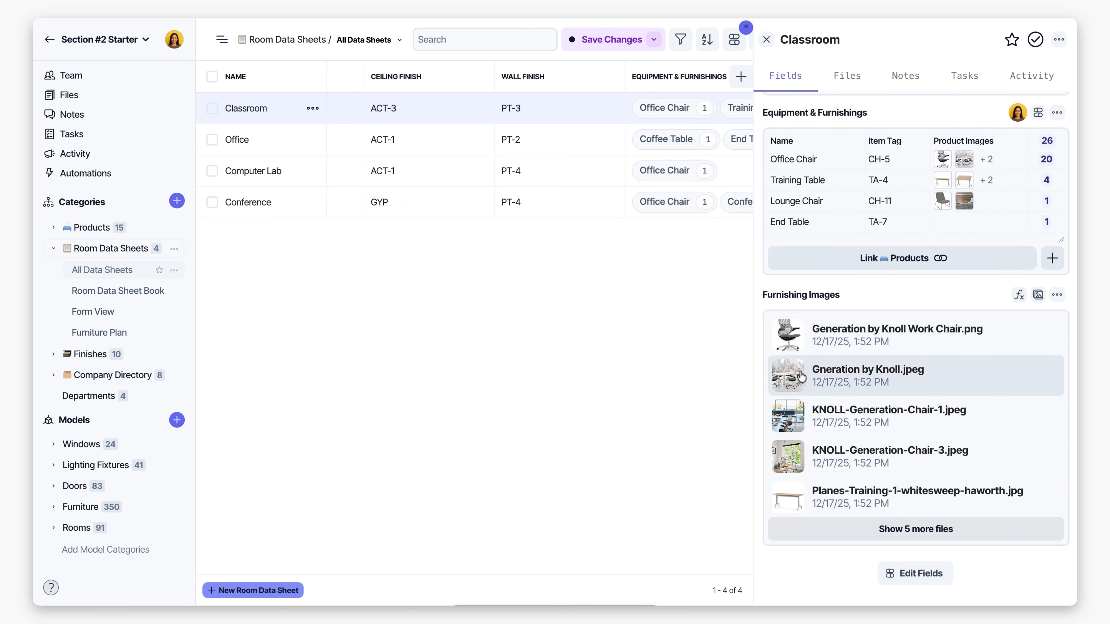
click(766, 43)
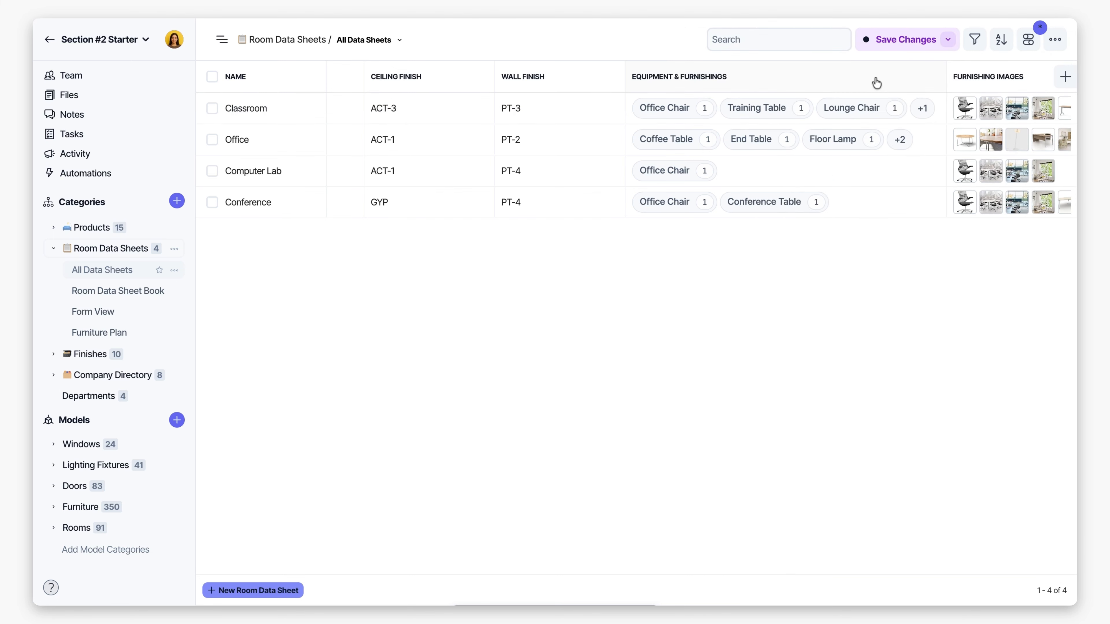
- Create a field named FF&E Type that pulls FFE Type from the products linked through Equipment & Furnishings
click(1061, 77)
click(949, 490)
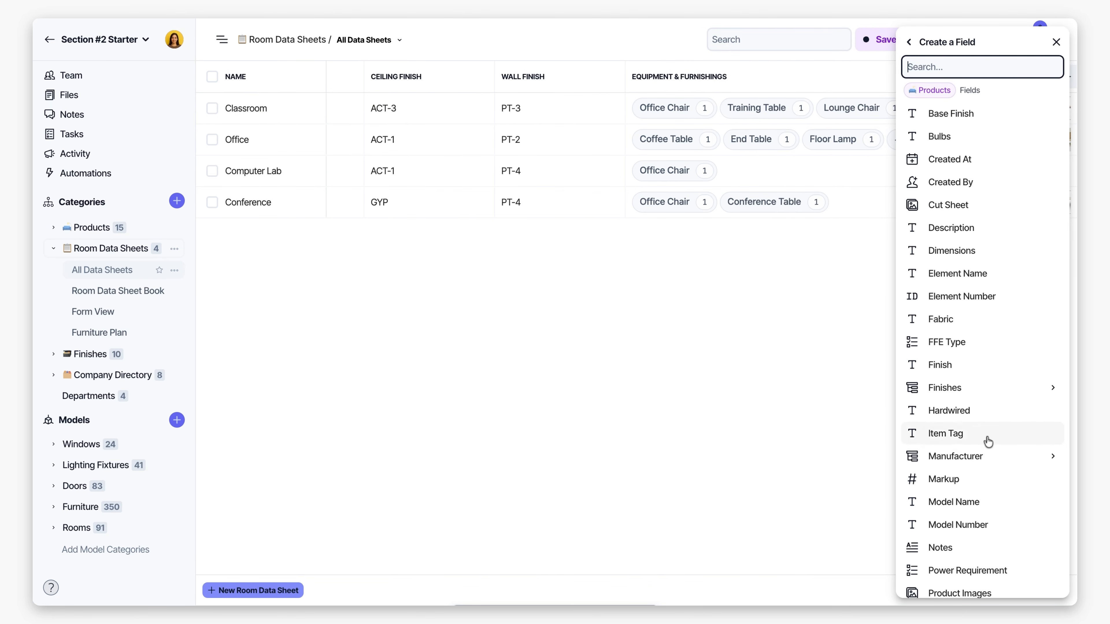
click(950, 343)
text(FF&E Type)
click(723, 558)
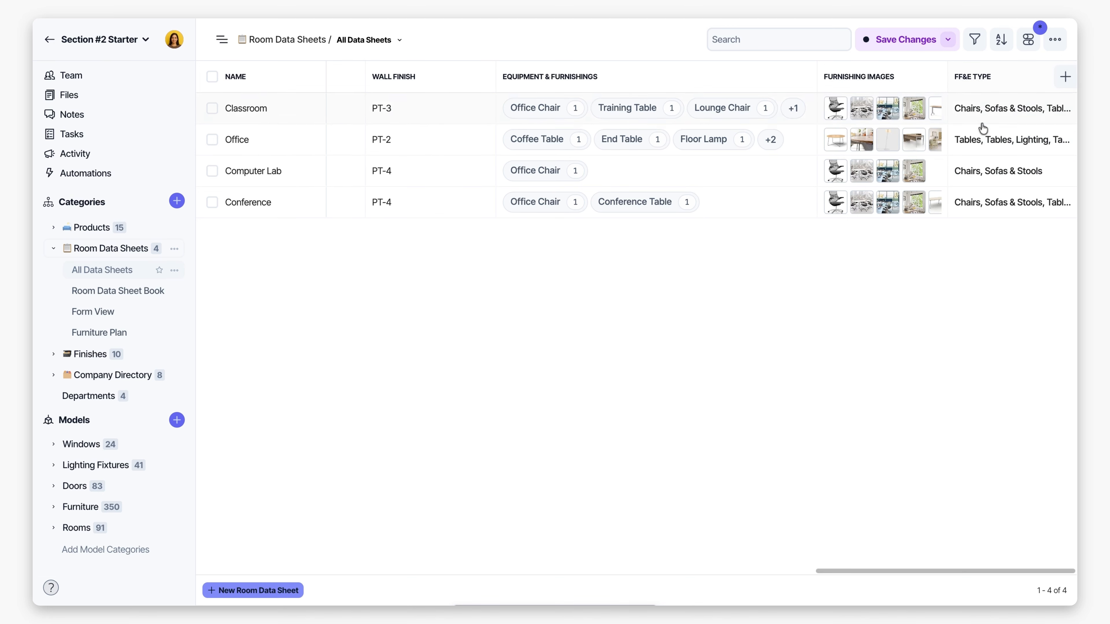
- Open the Classroom's details and preview the FF&E Type list with quantities shown, returning it to Hide Quantity
click(983, 124)
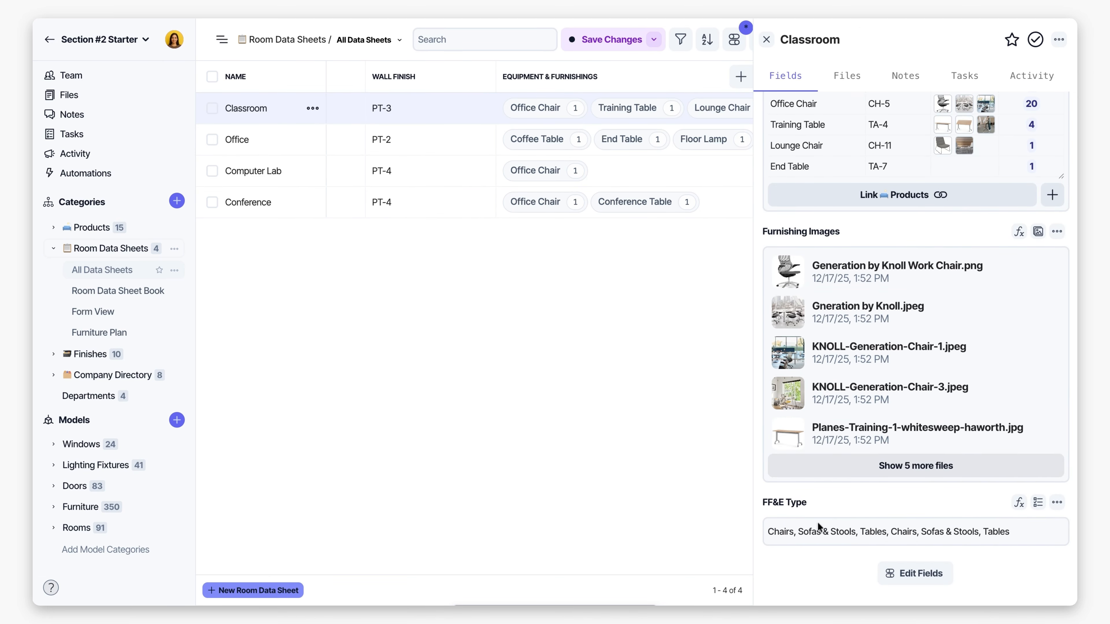
click(1039, 502)
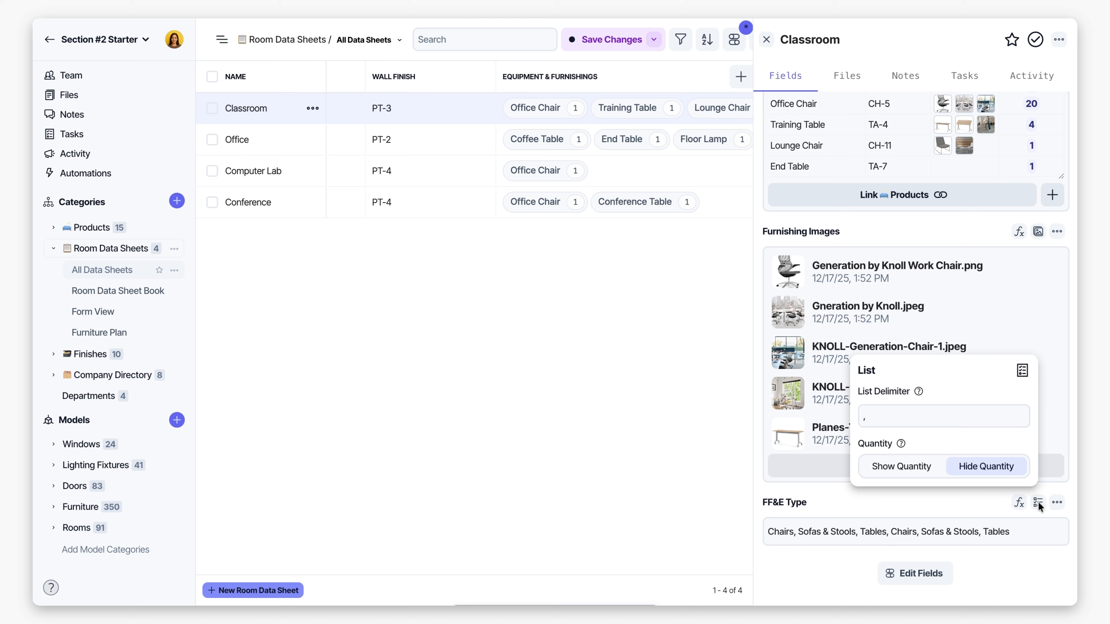
click(910, 467)
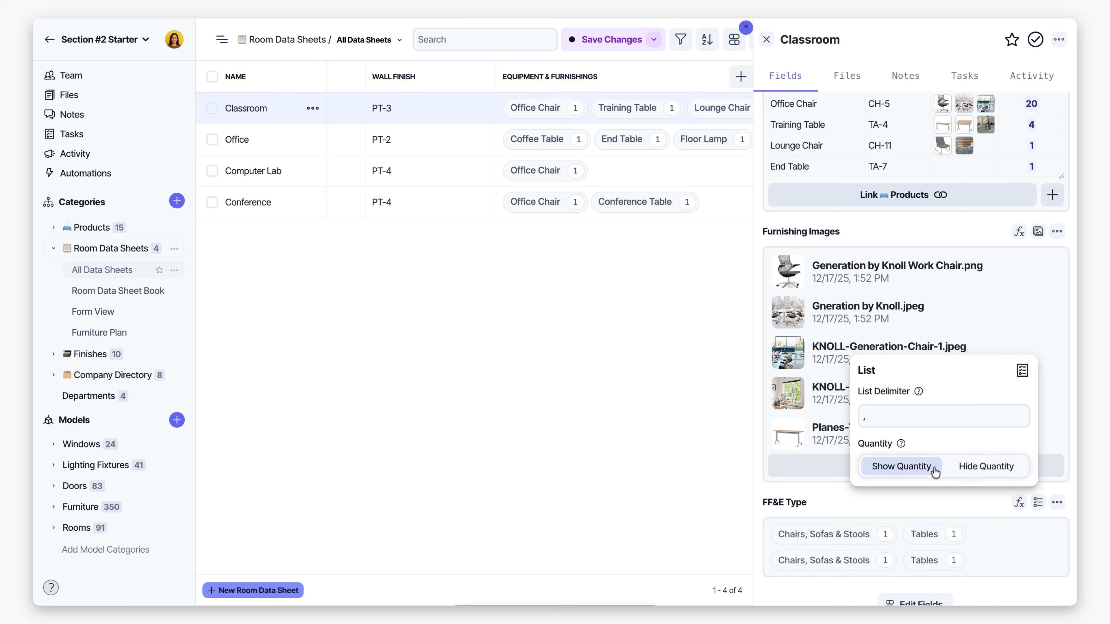
click(992, 467)
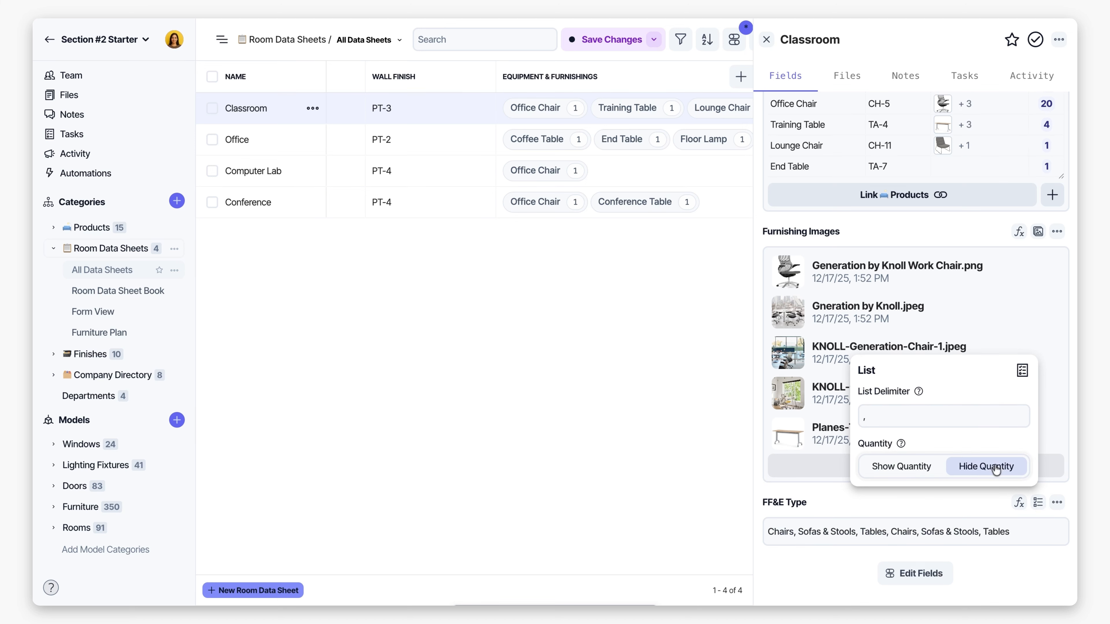
click(823, 501)
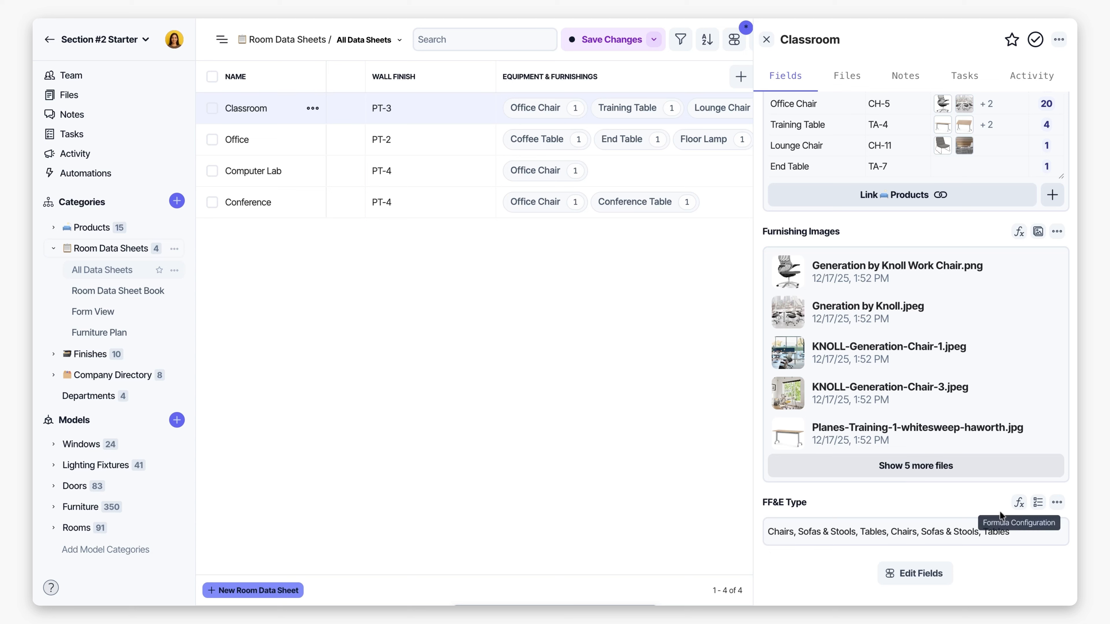
- Open the FF&E Type field's formula configuration for editing in the Formula Editor
click(1018, 504)
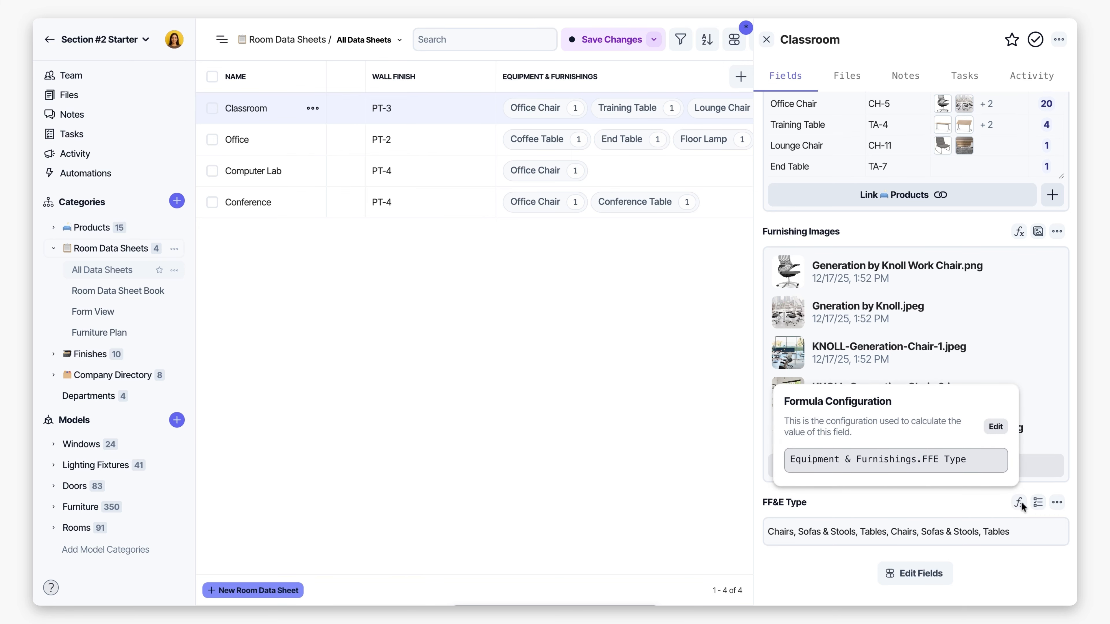
click(996, 428)
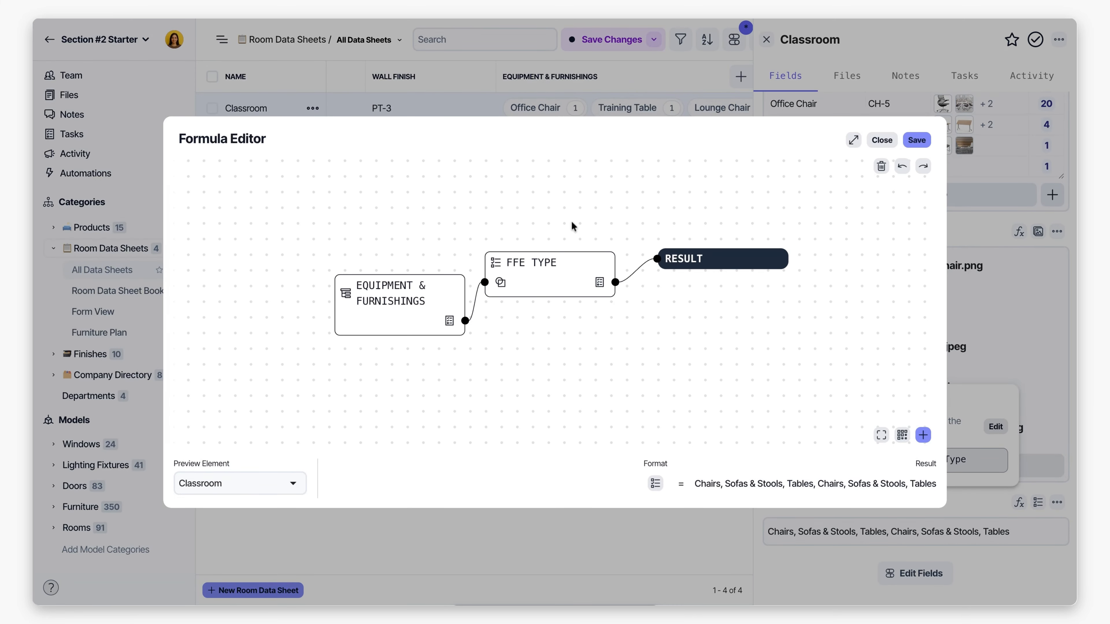